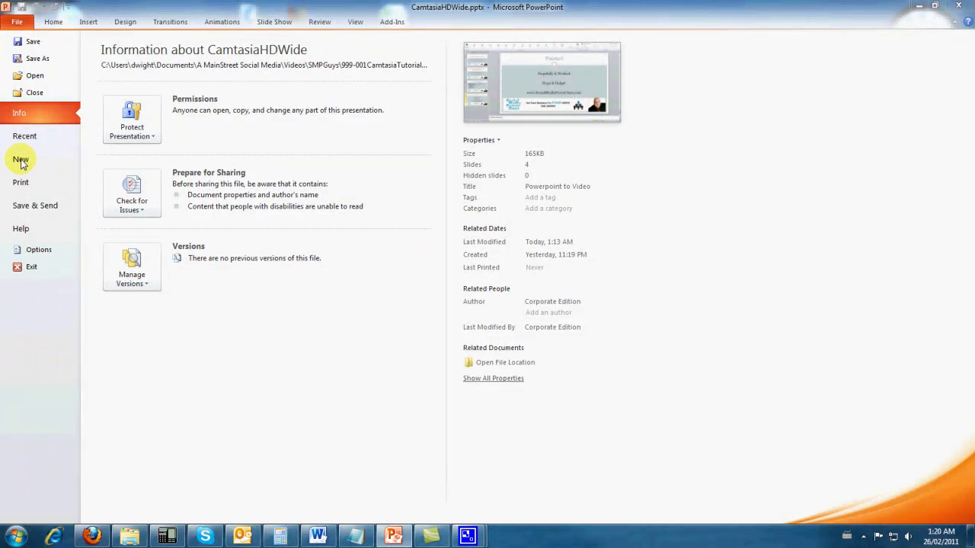
Create a new blank PowerPoint presentation from File > New
left_click(60, 162)
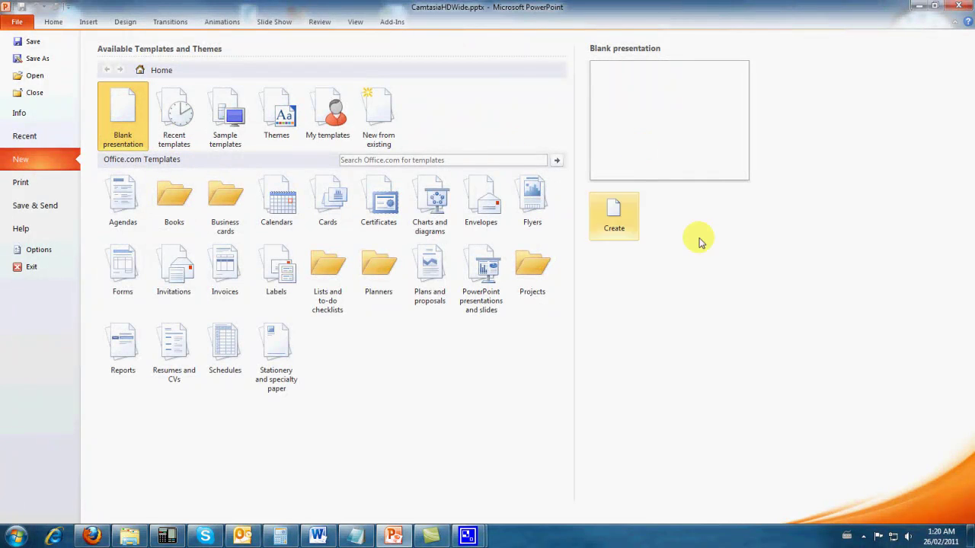
left_click(614, 227)
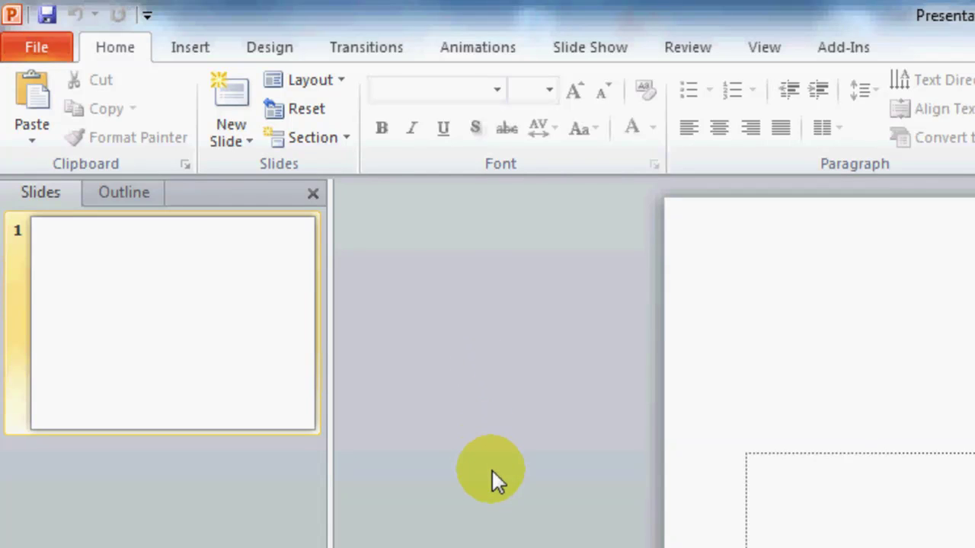
In Page Setup, size the slides as On-screen Show (16:9)
left_click(274, 50)
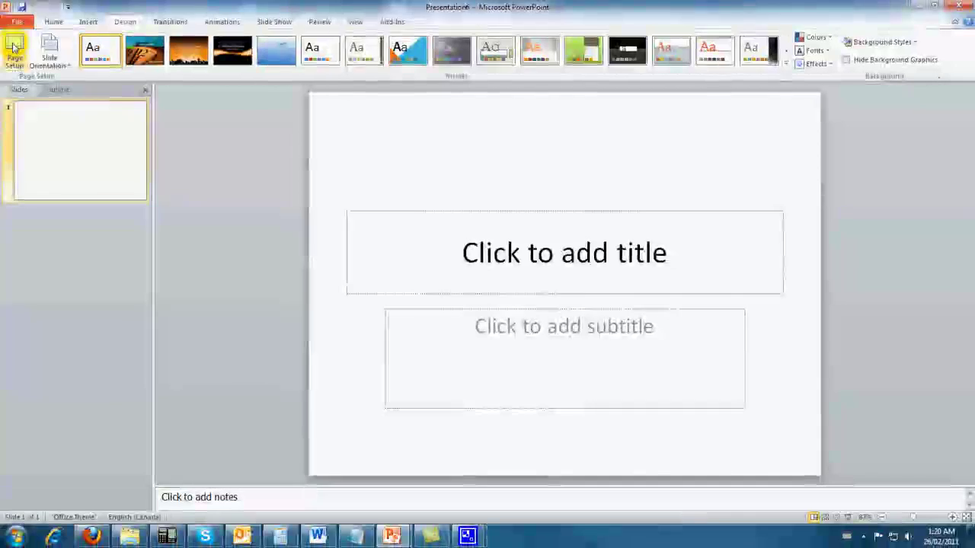
left_click(31, 103)
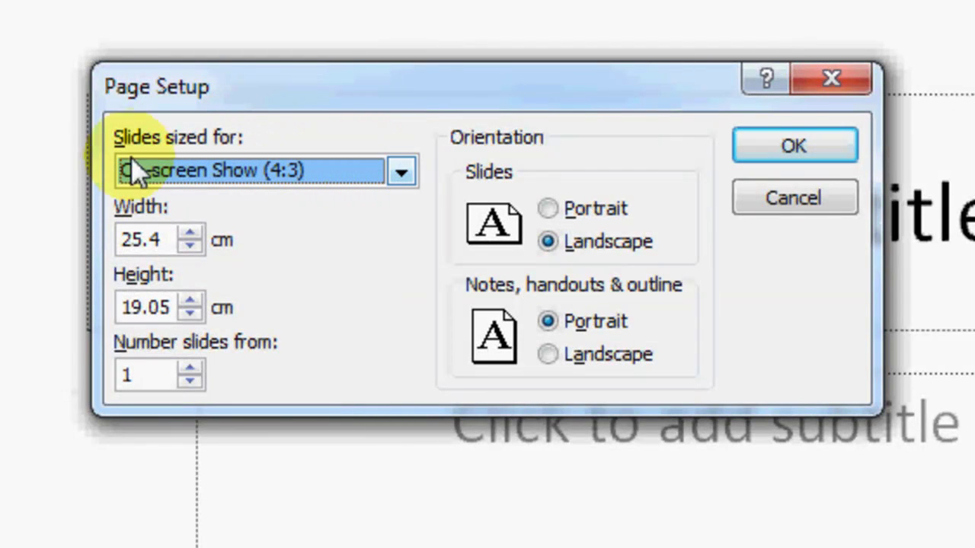
left_click(403, 172)
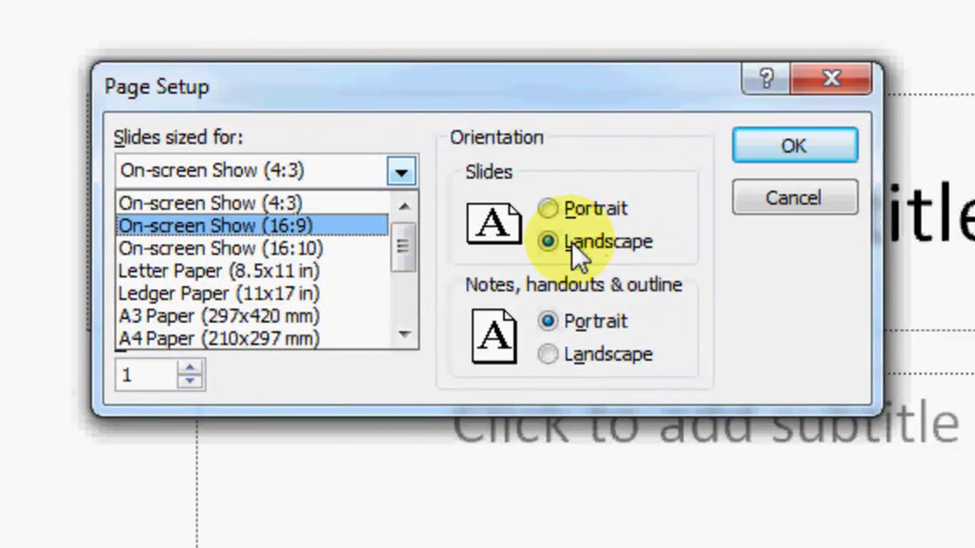
left_click(268, 227)
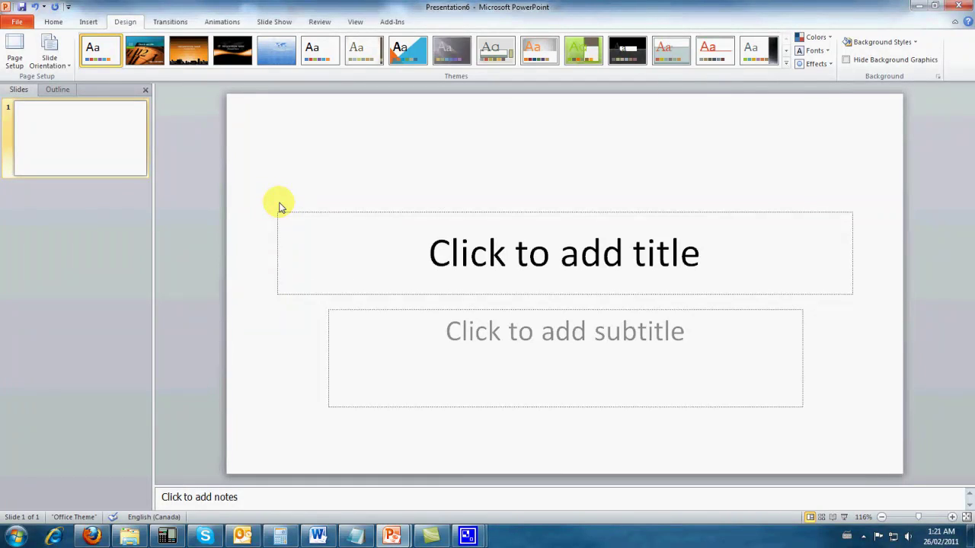
Apply the Angles theme, then the Austin theme, and launch Camtasia Recorder
left_click(403, 56)
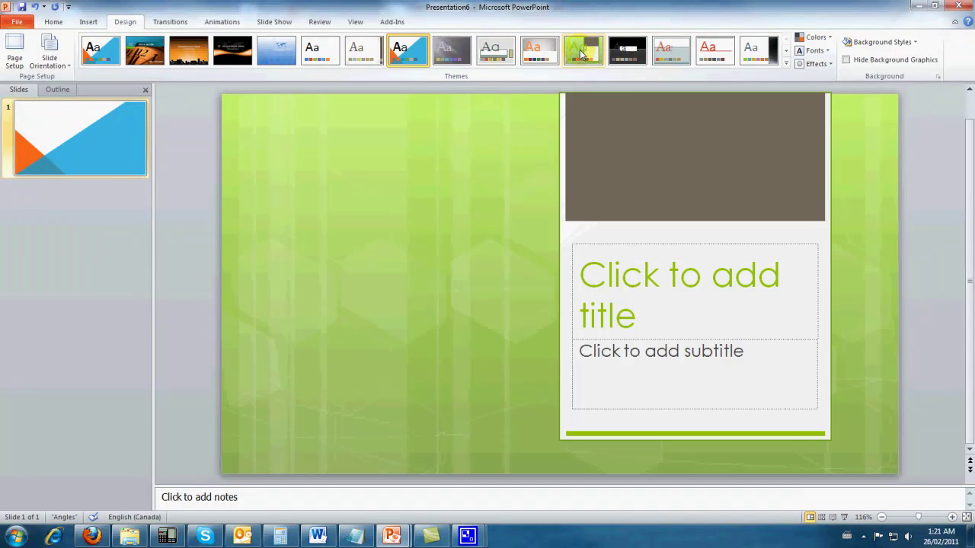
left_click(582, 54)
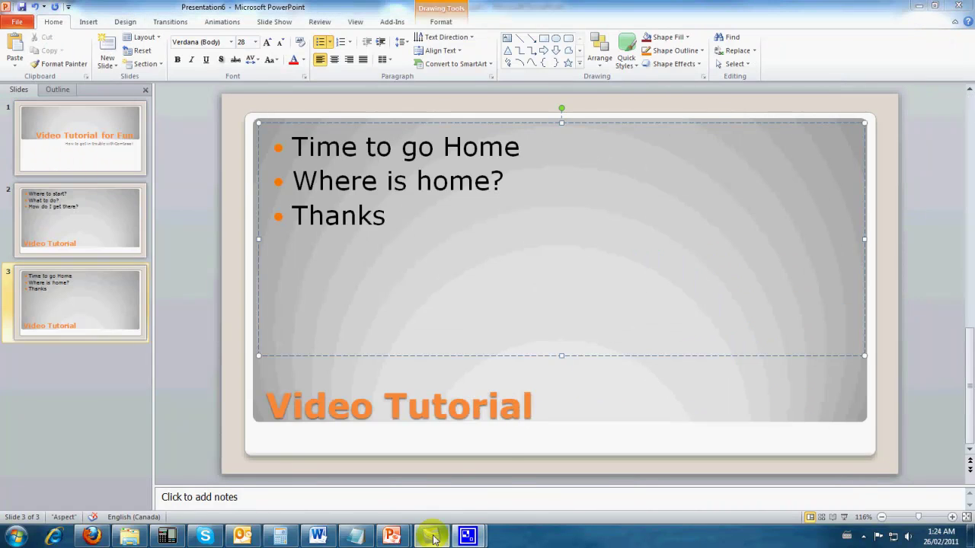
left_click(431, 538)
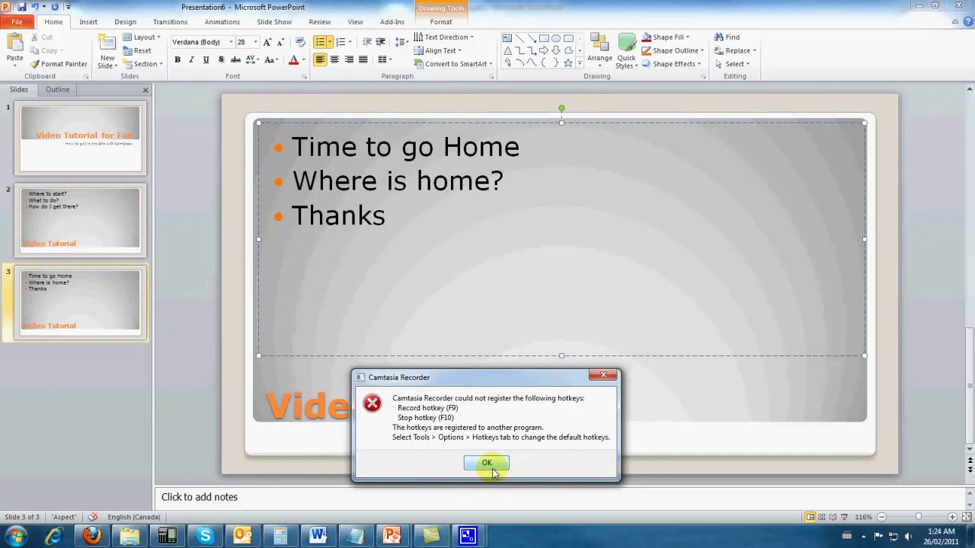
Dismiss the recorder's hotkey warning and drag its panel onto the middle of the slide
left_click(491, 469)
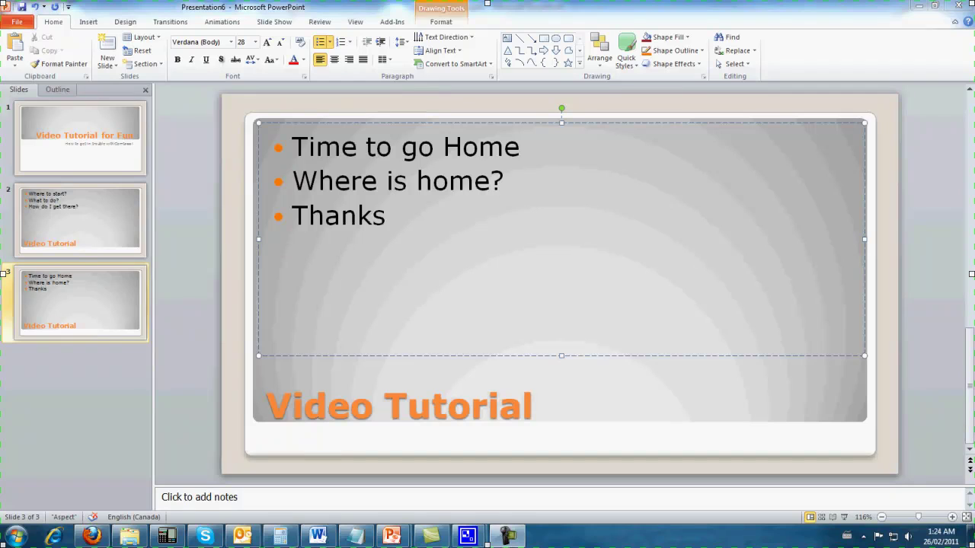
left_click_drag(780, 386, 636, 324)
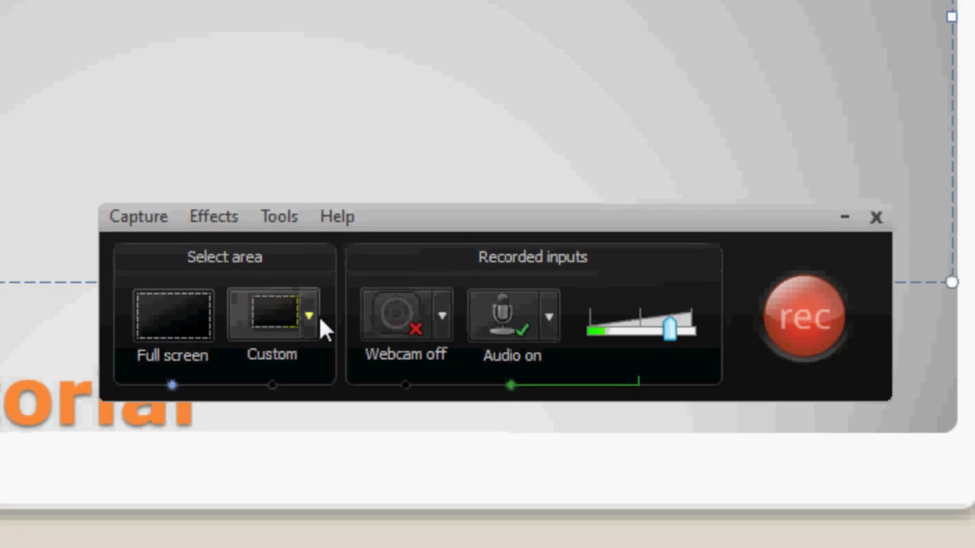
Choose the 1280x720 widescreen preset and position the recording area over the slide
left_click(299, 313)
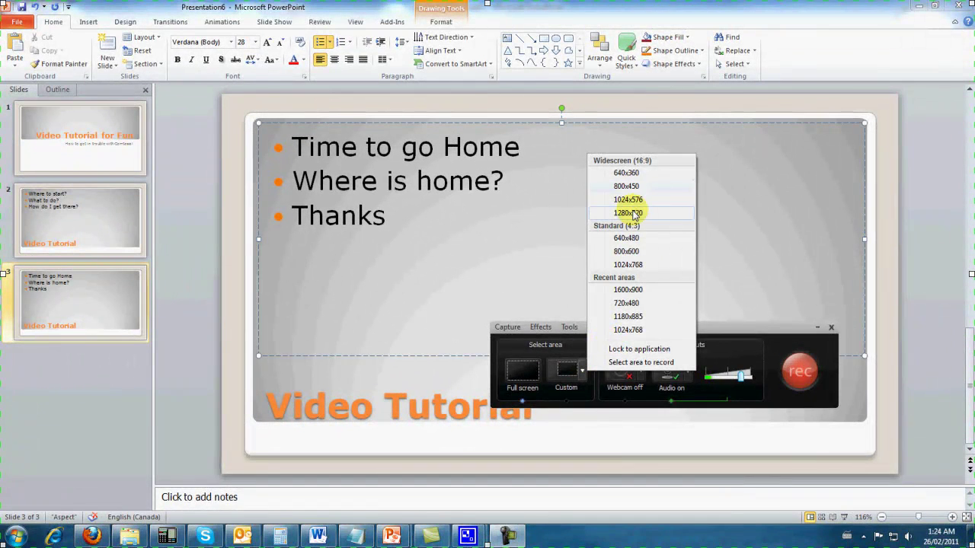
left_click(629, 200)
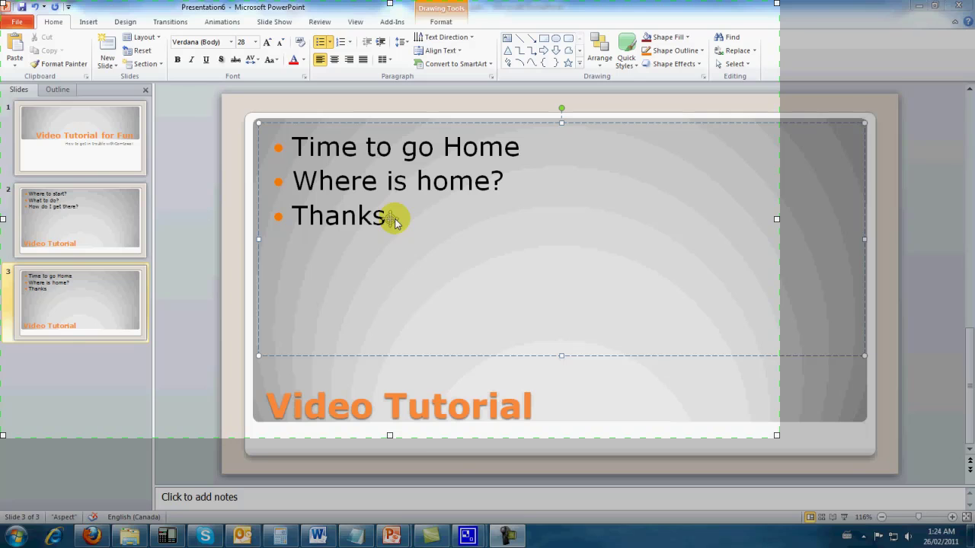
left_click_drag(391, 219, 461, 259)
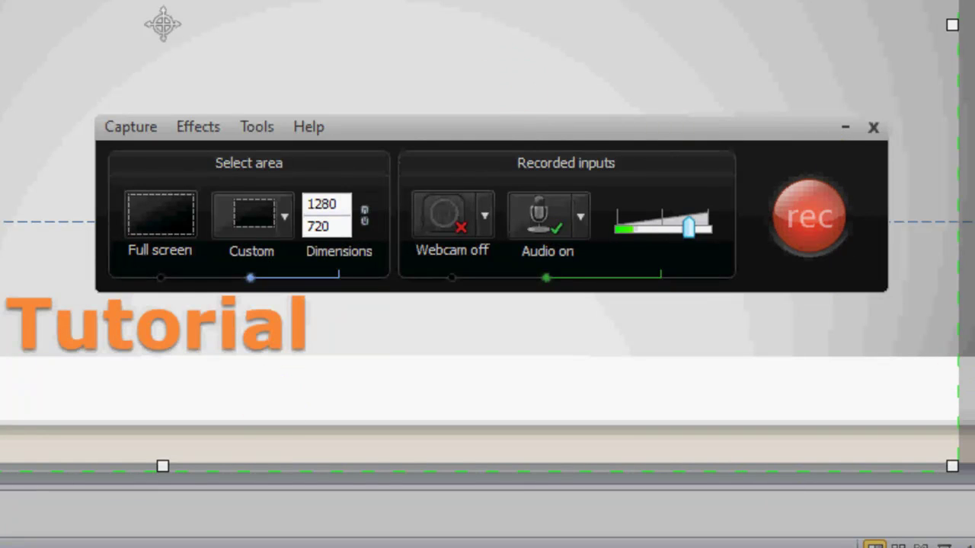
mouse_move(162, 217)
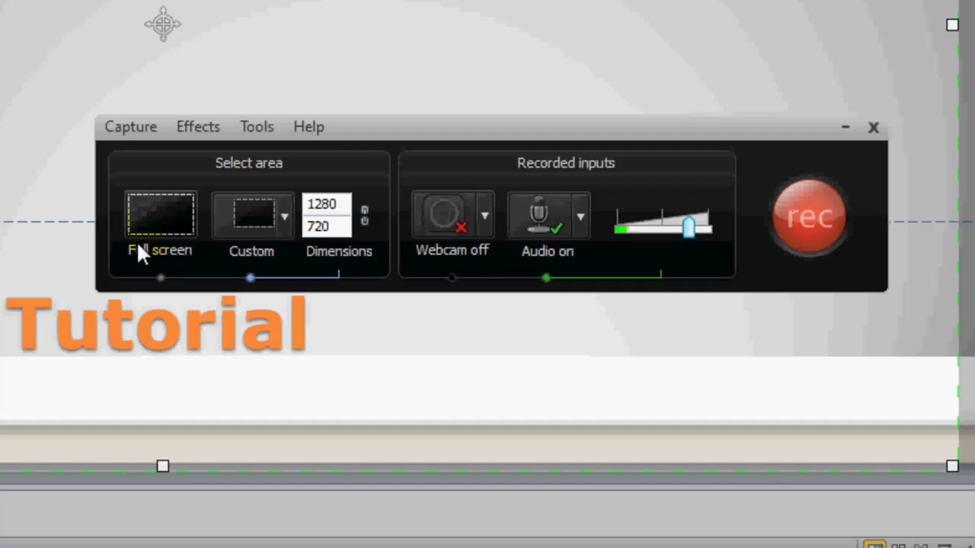
Switch capture to Full screen and nudge the recorder window slightly up and right
left_click(162, 221)
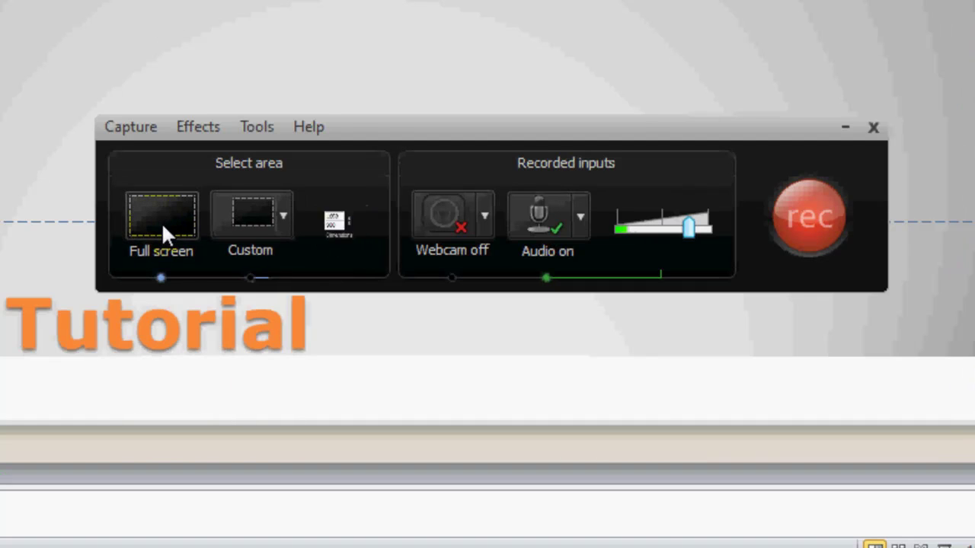
left_click(500, 130)
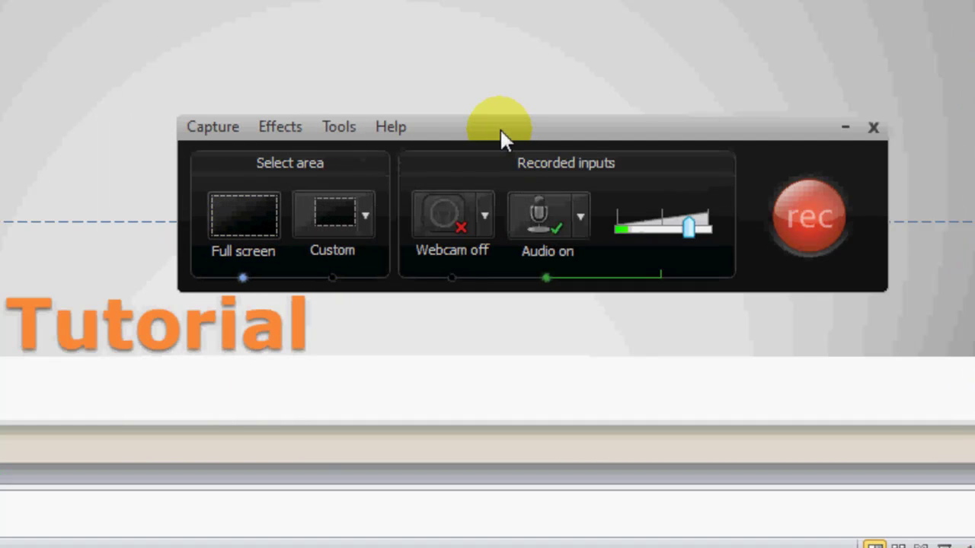
left_click_drag(500, 128, 518, 125)
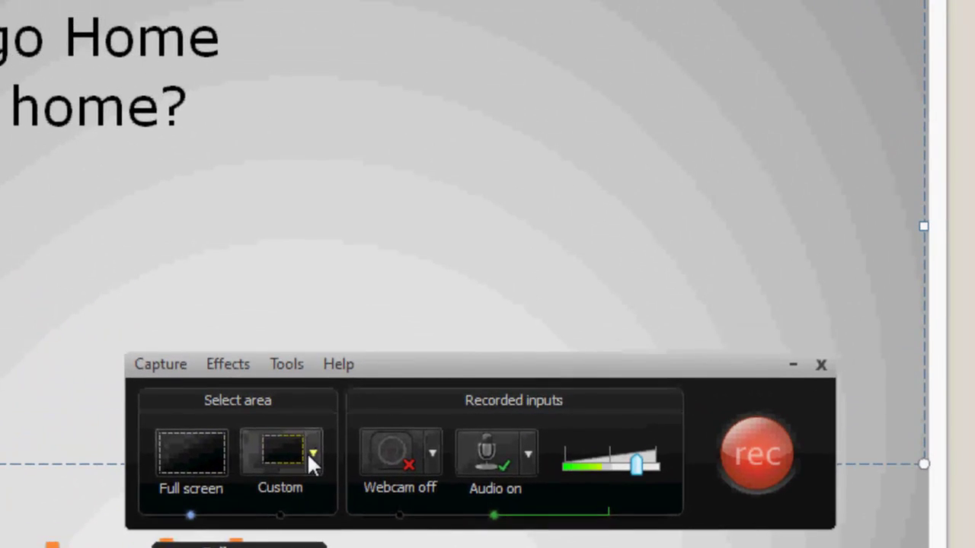
left_click(374, 217)
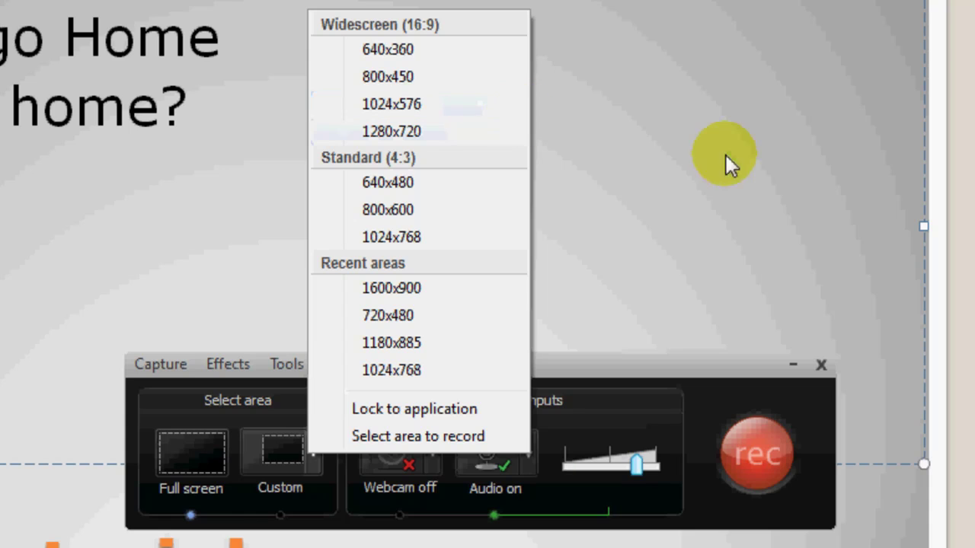
Close the size list, toggle audio off and back on, and check the audio input source
left_click(594, 381)
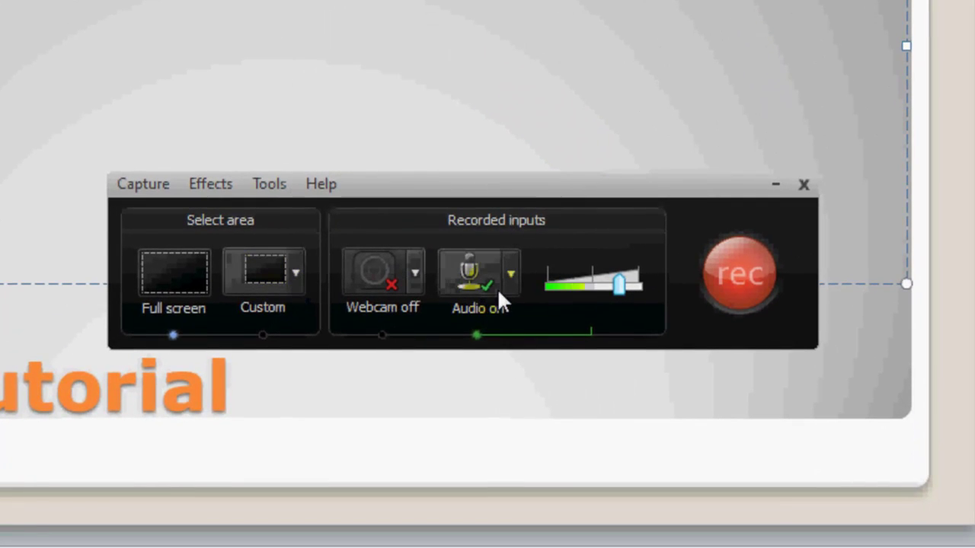
left_click(500, 278)
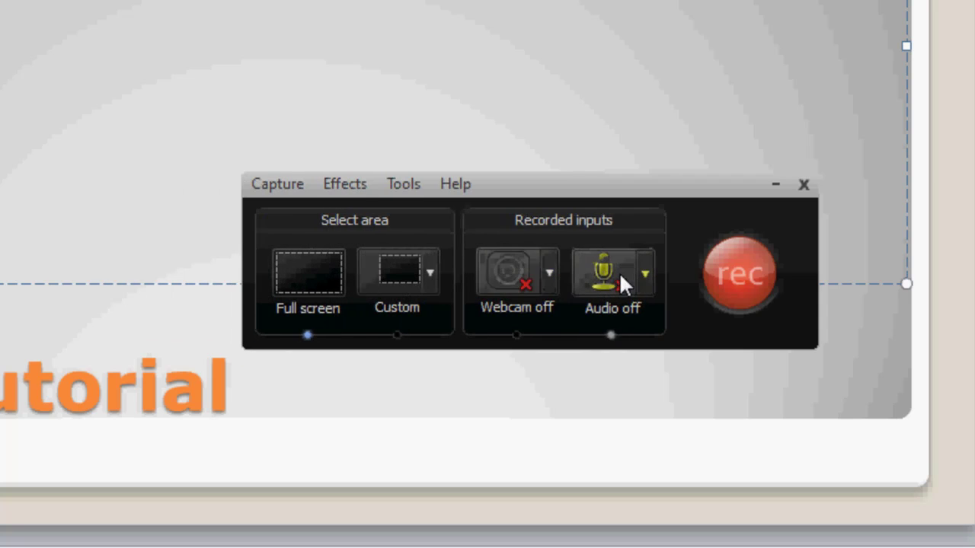
left_click(619, 274)
left_click(512, 274)
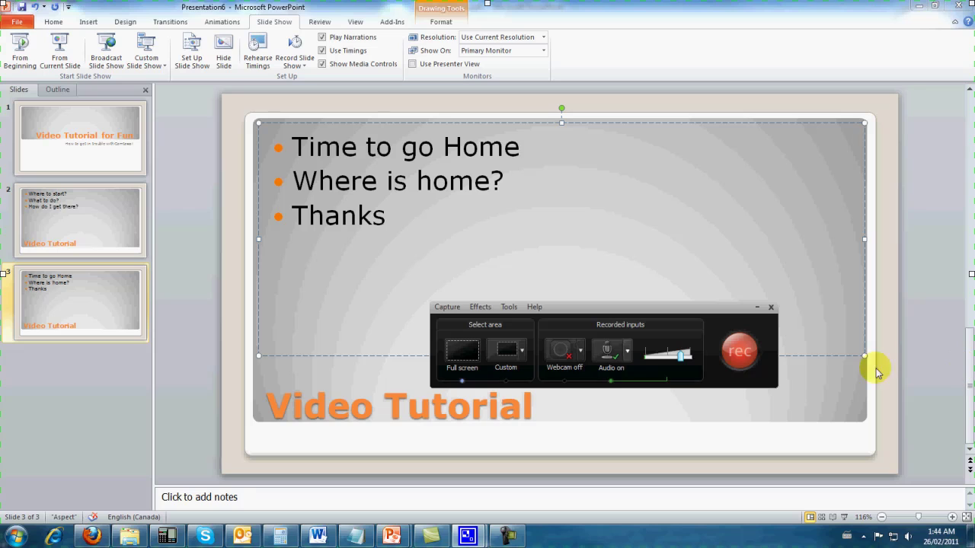
Record a 1:21 walkthrough of the PowerPoint slides, then stop the recorder
left_click(738, 352)
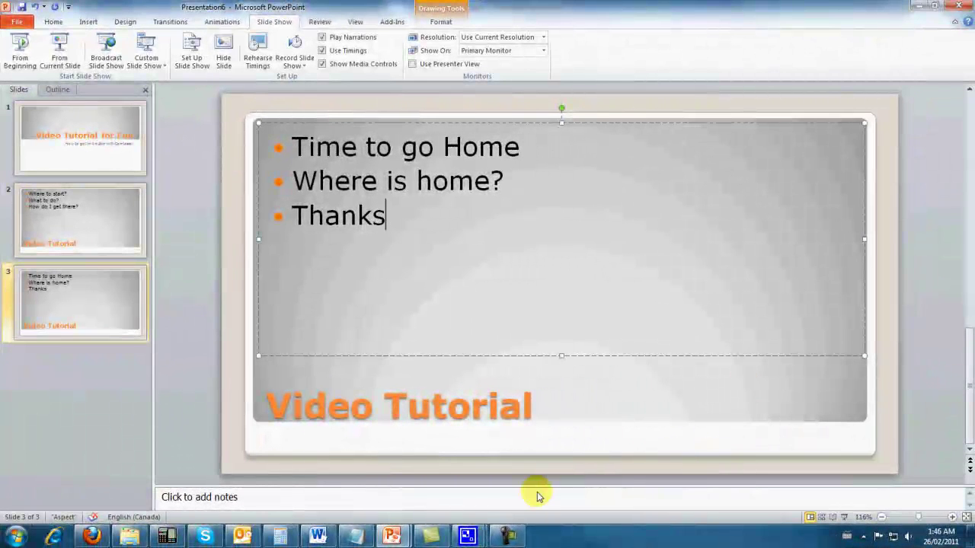
left_click(508, 537)
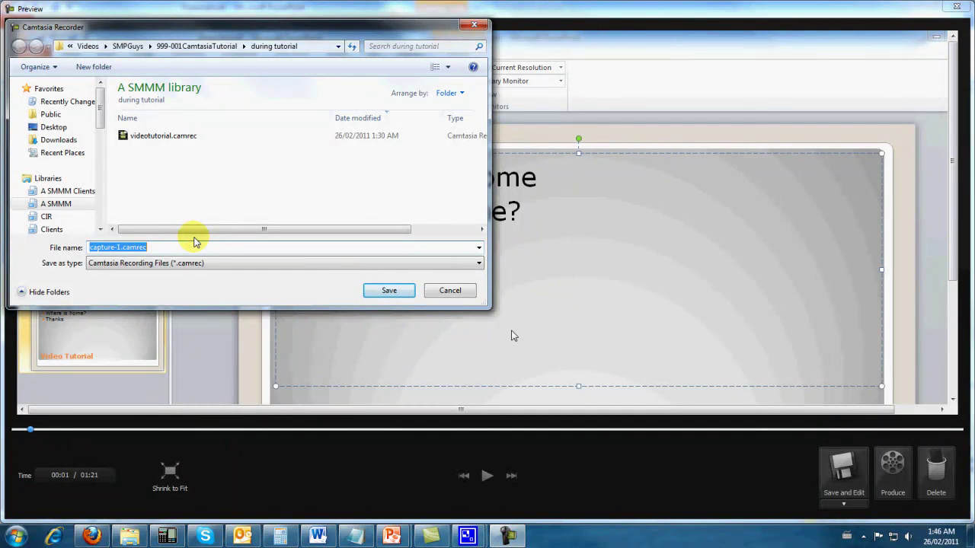
Save the recording as vidtut after correcting the typo in the file name
type("v")
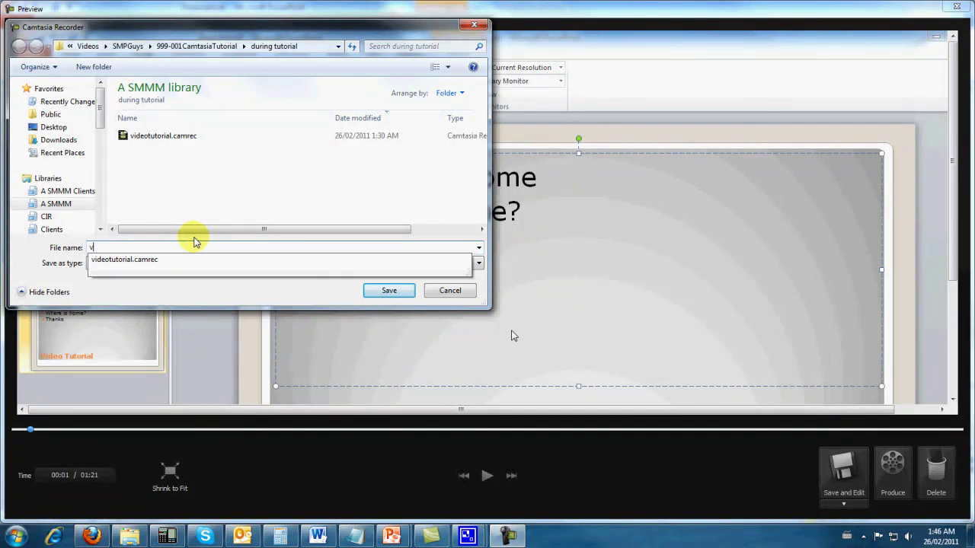
type("idtutu")
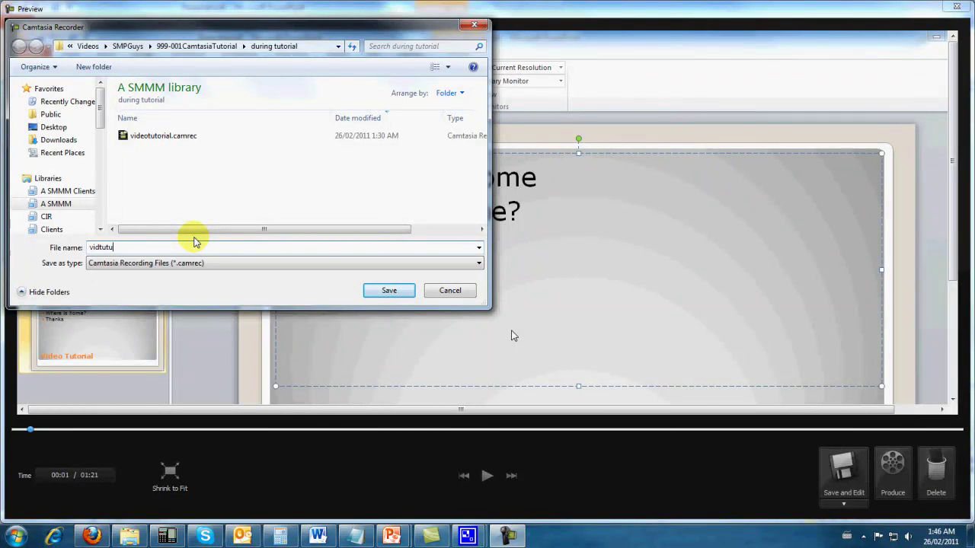
key("BackSpace")
key("Return")
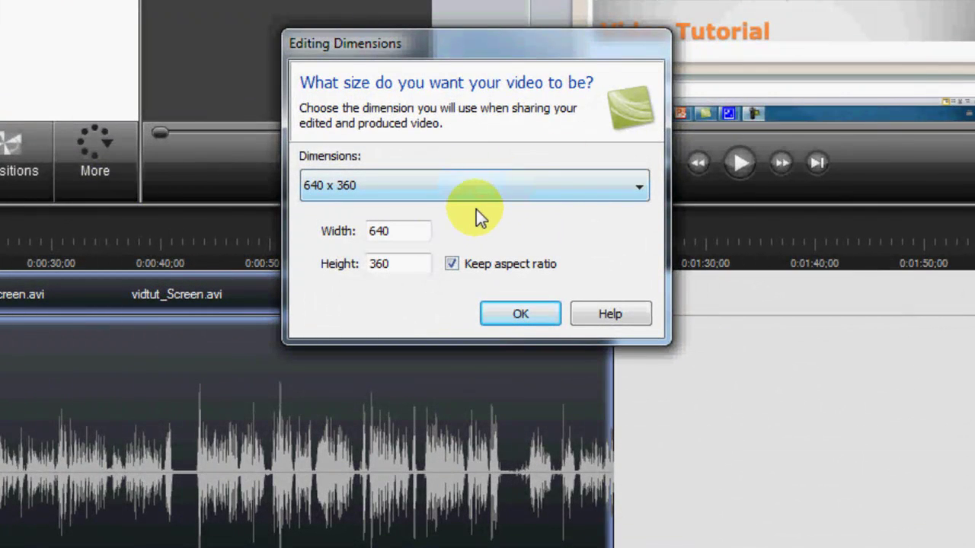
Set the editing dimensions to 1600 x 900 Recording Dimensions and confirm
left_click(638, 190)
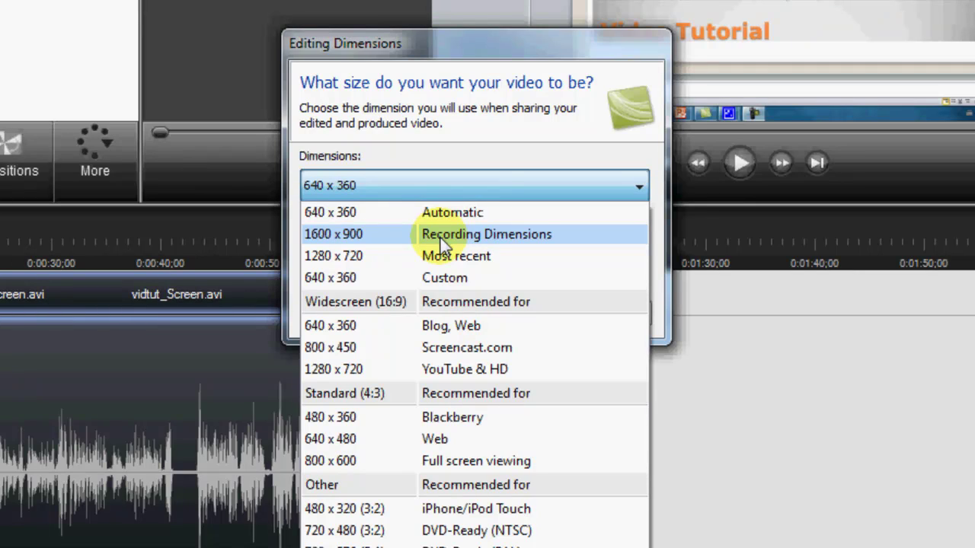
left_click(440, 238)
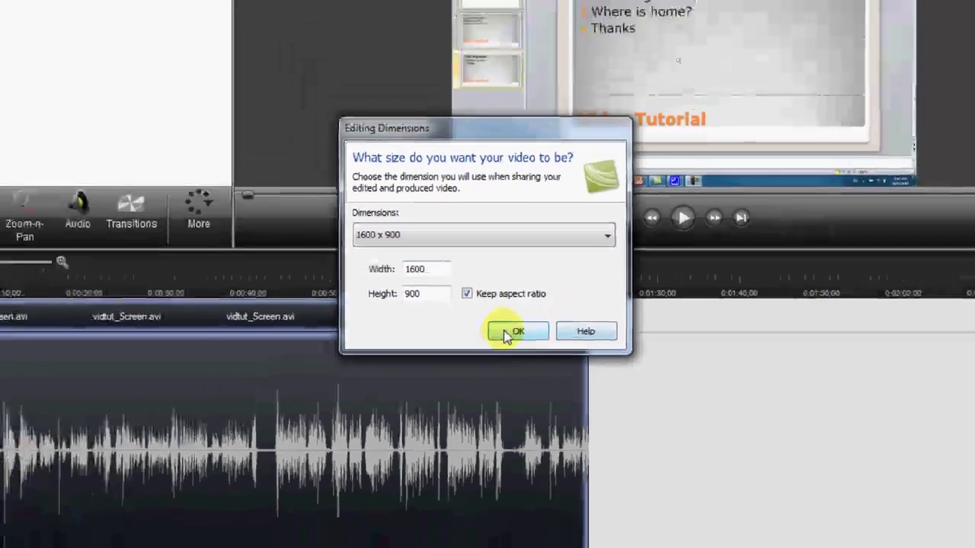
left_click(506, 338)
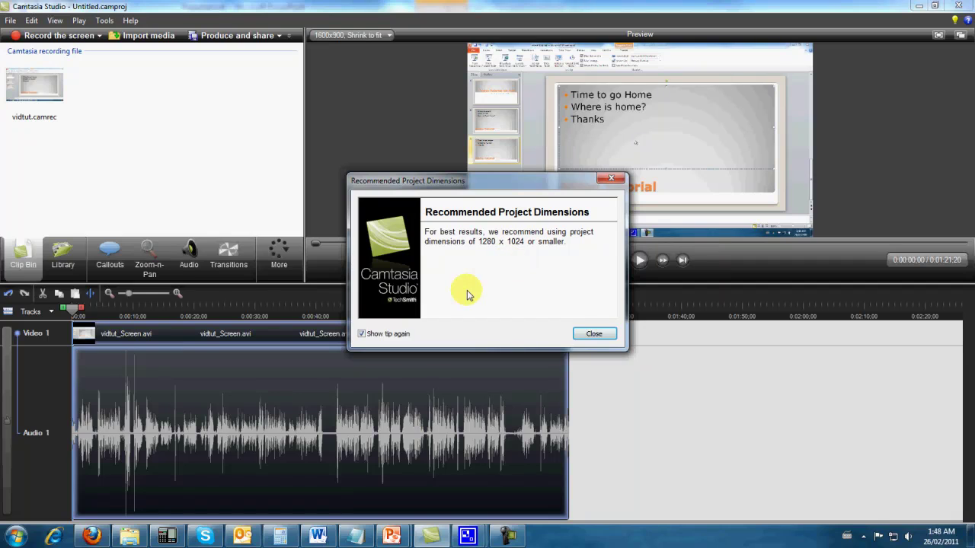
Close the Recommended Project Dimensions notice, keeping the 1600x900 project with its 1:21 clip
left_click(599, 335)
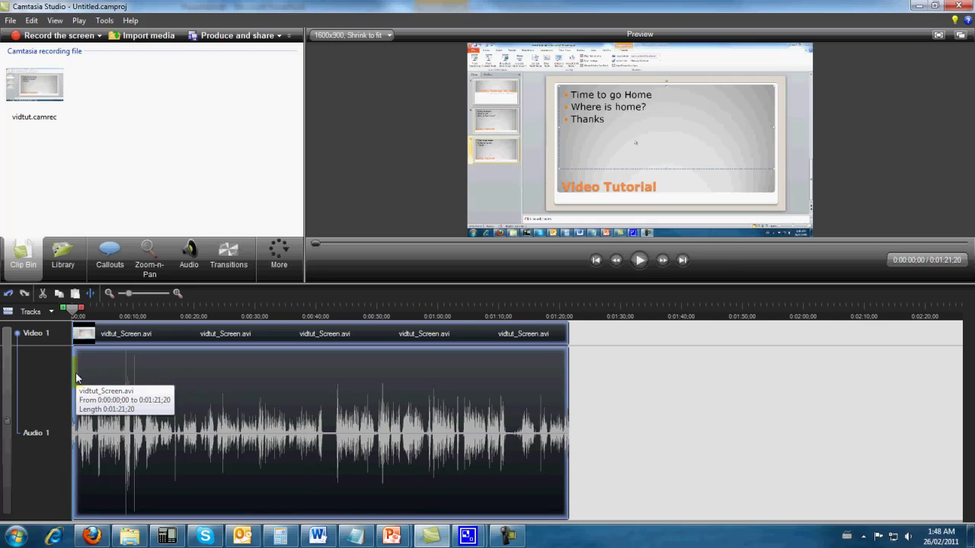
Trim the clip to start on the 'Video Tutorial for Fun' title slide and end near 0:30
left_click_drag(76, 378, 329, 391)
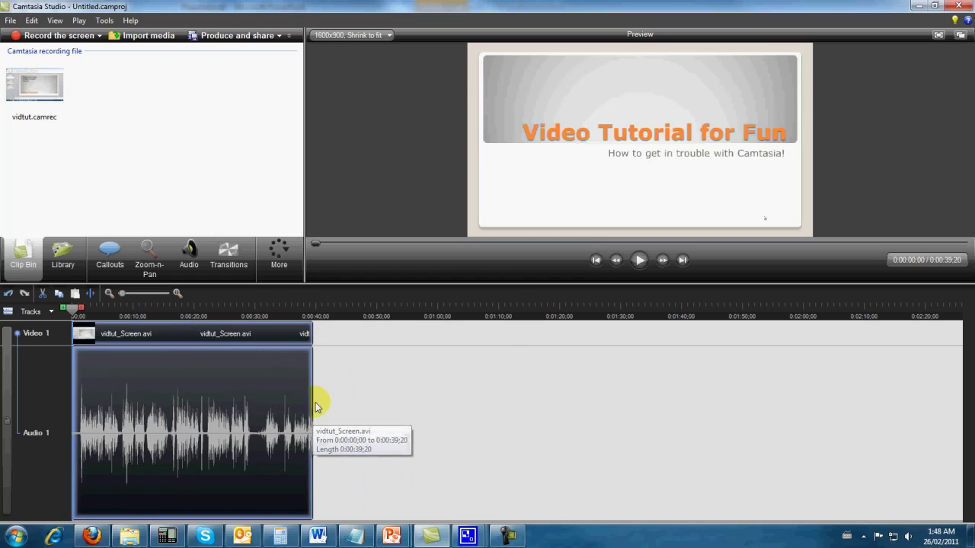
left_click_drag(312, 412, 257, 411)
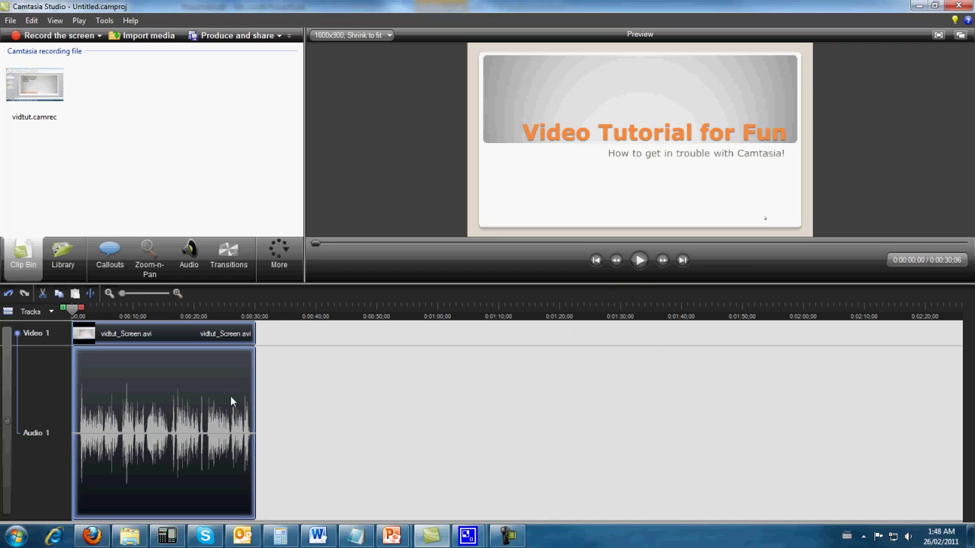
left_click(660, 260)
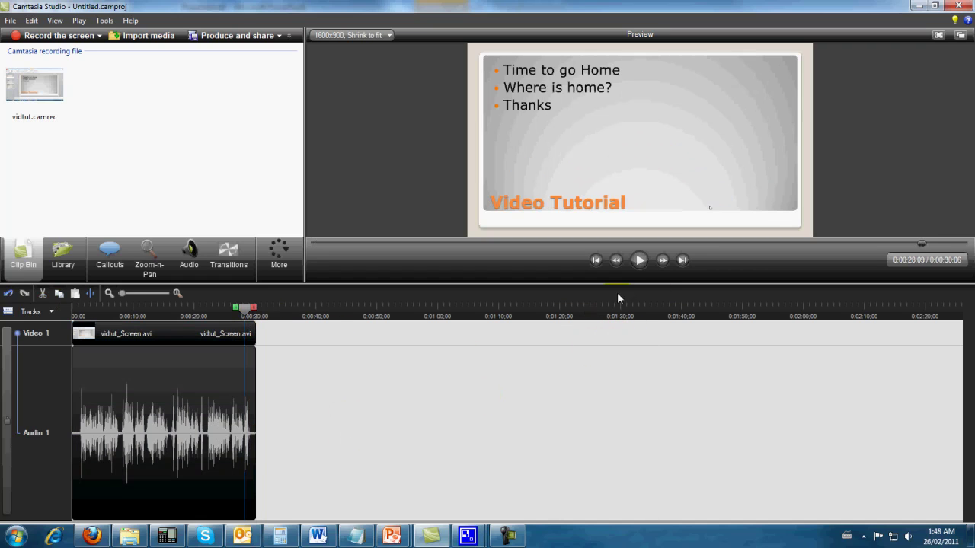
left_click(640, 261)
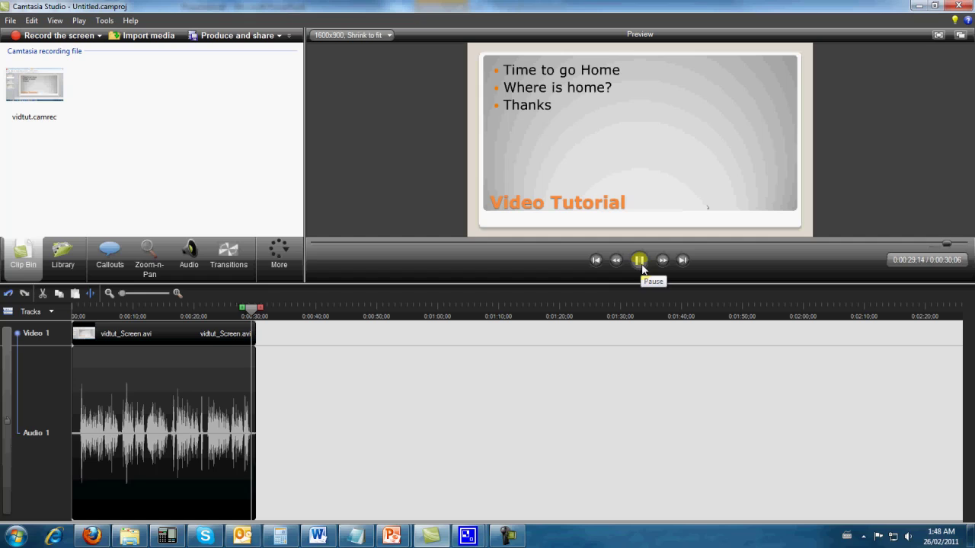
left_click(640, 262)
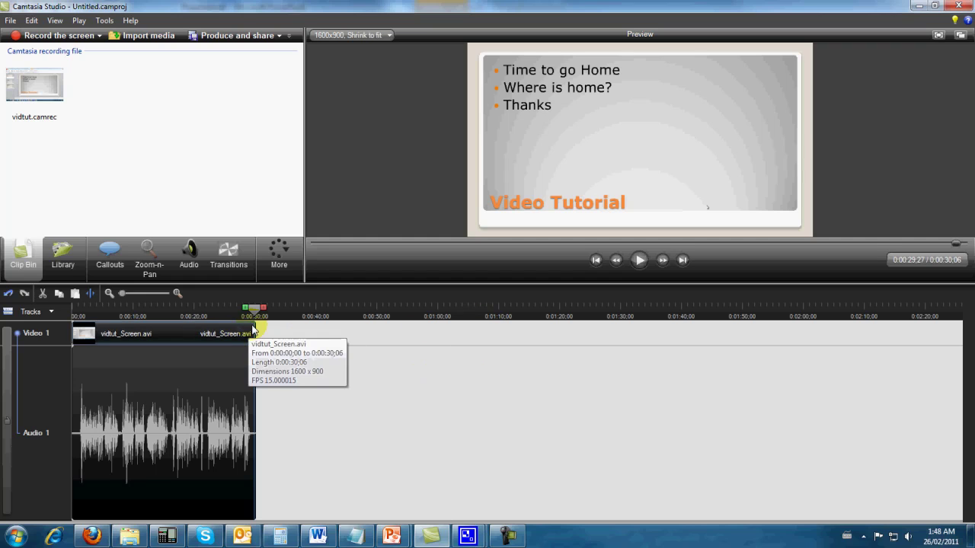
left_click_drag(255, 309, 55, 312)
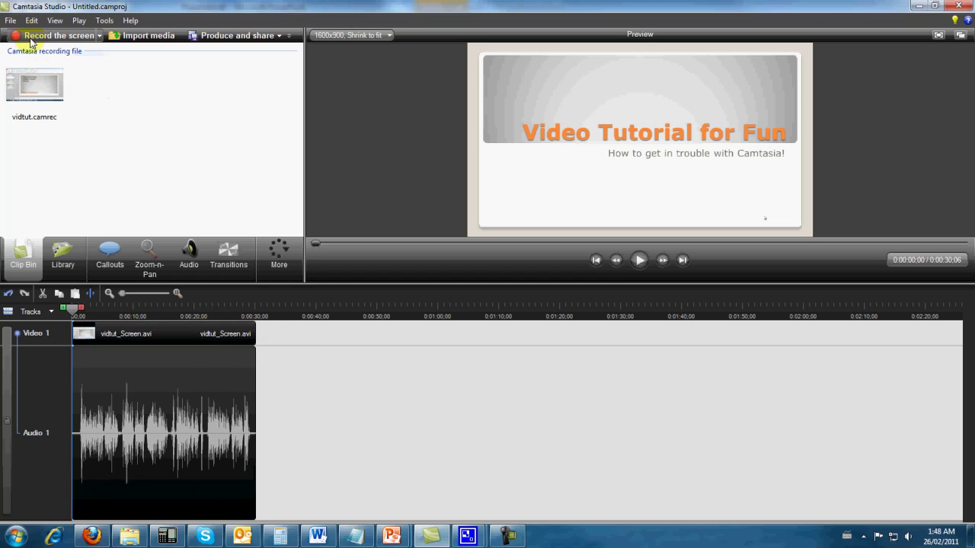
Save the project under the new name tutforfun and acknowledge the confirmation message
left_click(12, 21)
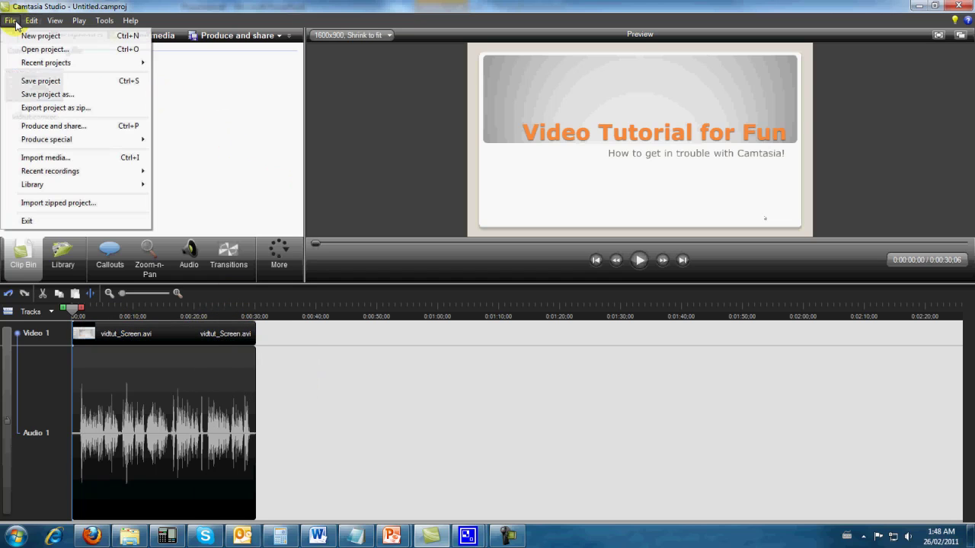
left_click(32, 80)
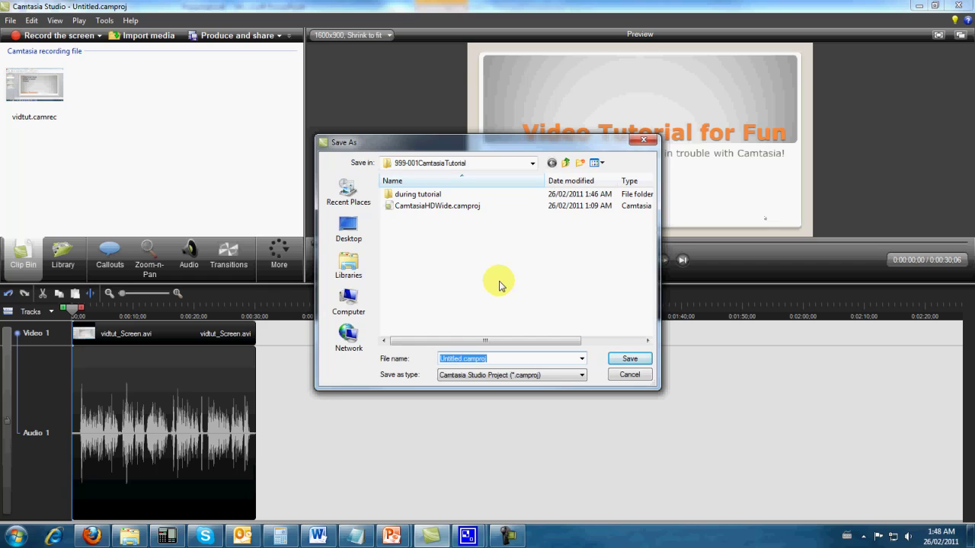
type("tutfor")
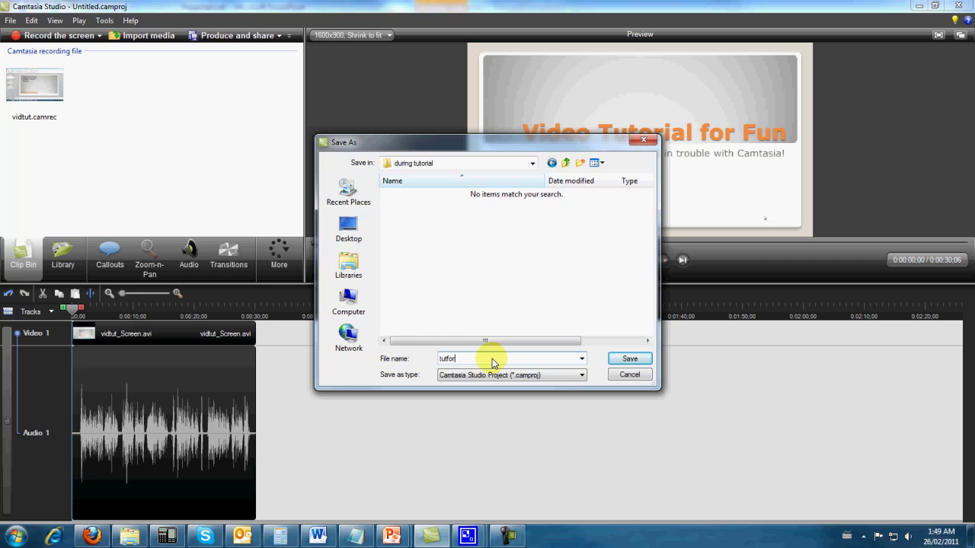
type("fun")
key("Return")
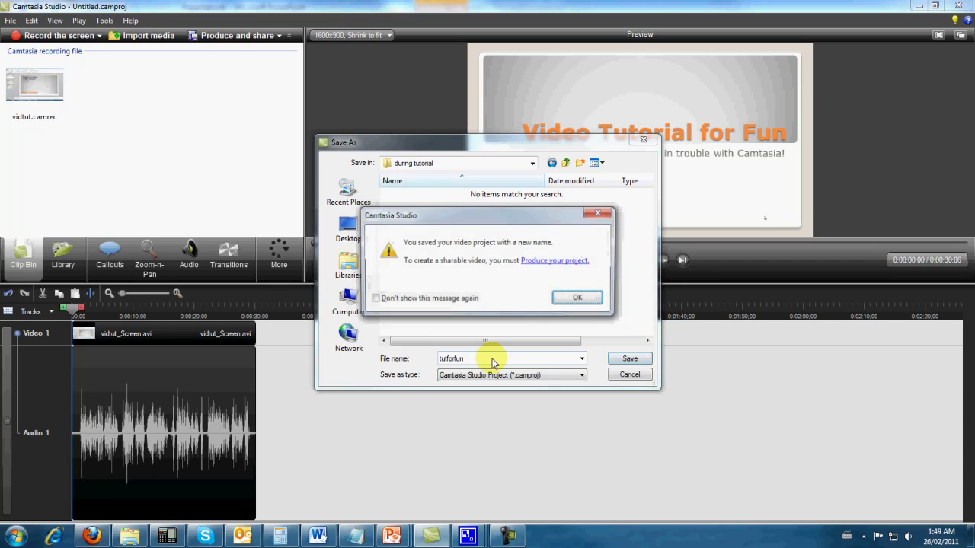
left_click(596, 307)
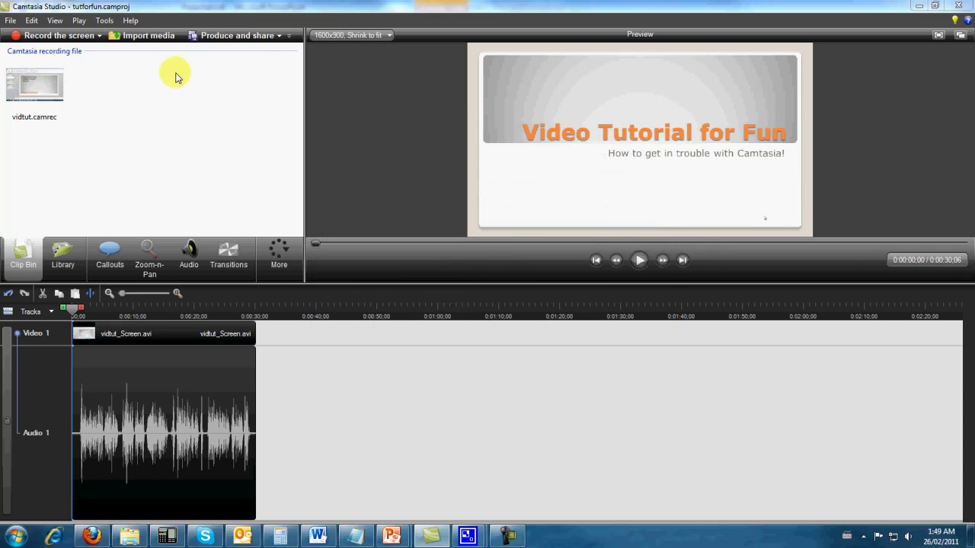
Start the Production Wizard and try the Web preset
left_click(236, 36)
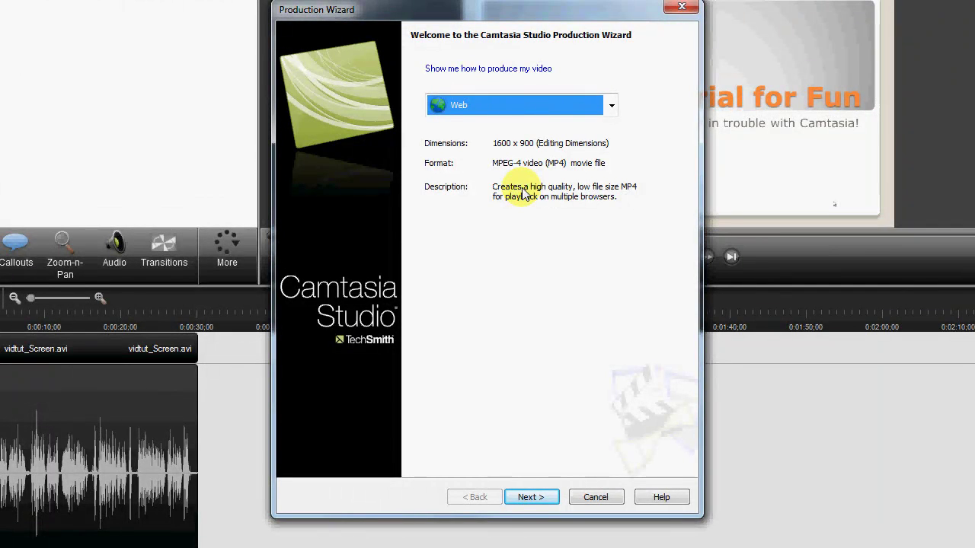
left_click(612, 106)
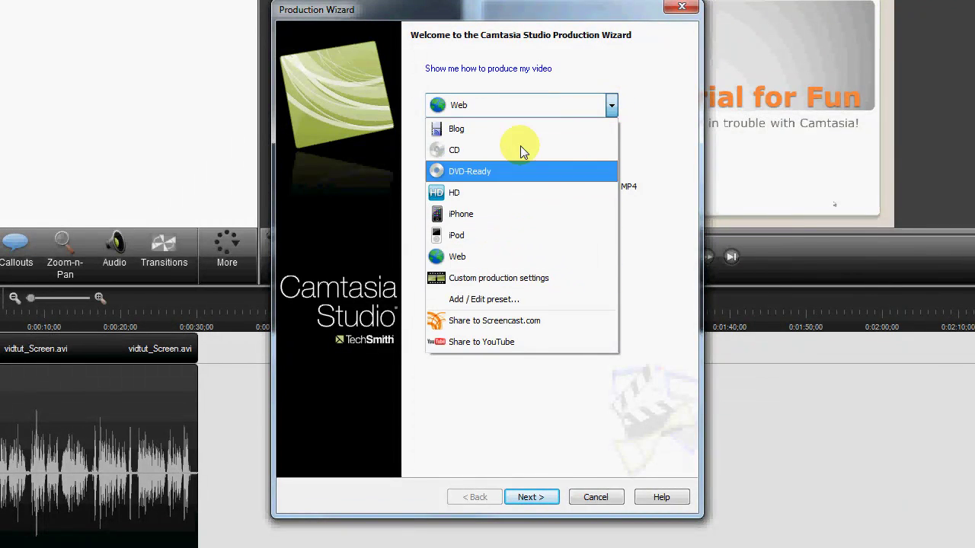
left_click(492, 257)
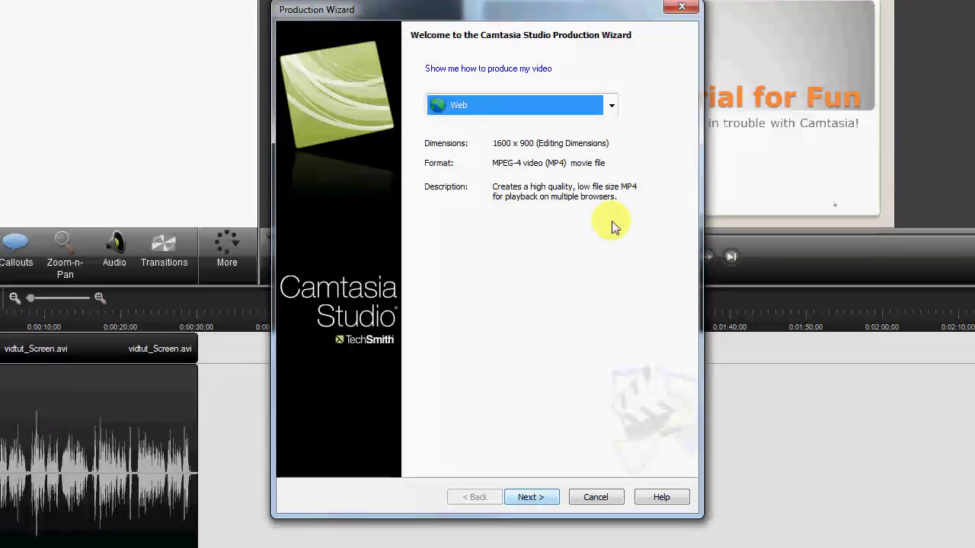
left_click(533, 494)
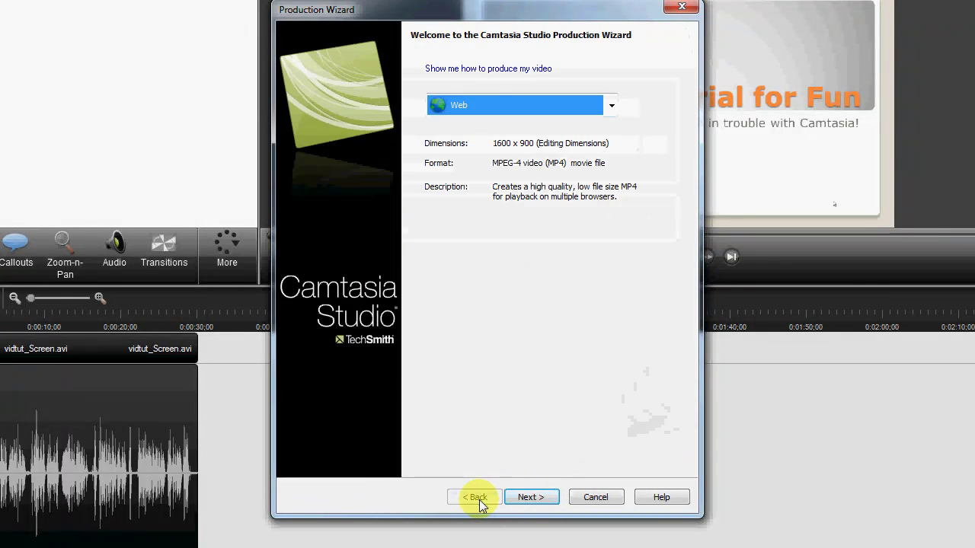
Explore custom production settings, the file format page and the Flash template video sizes
left_click(611, 105)
left_click(499, 277)
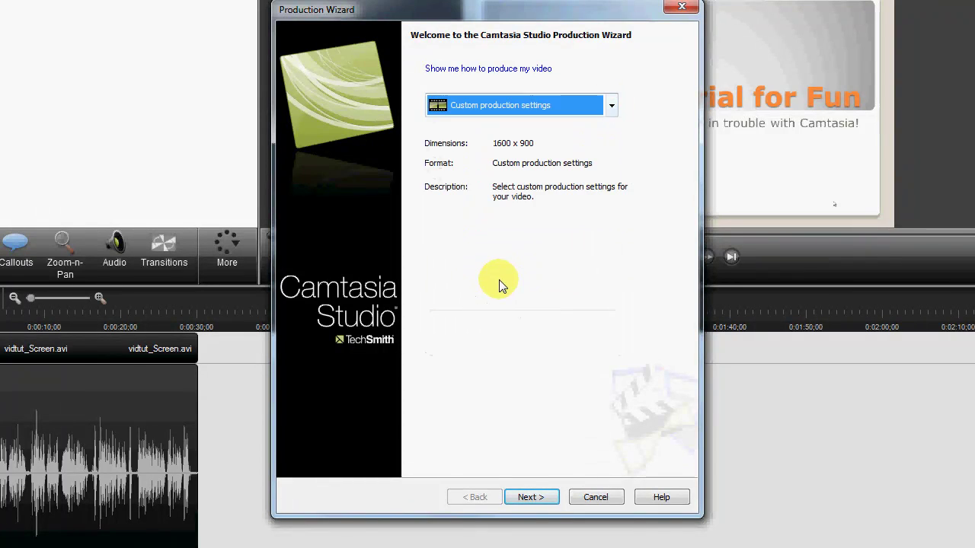
left_click(535, 496)
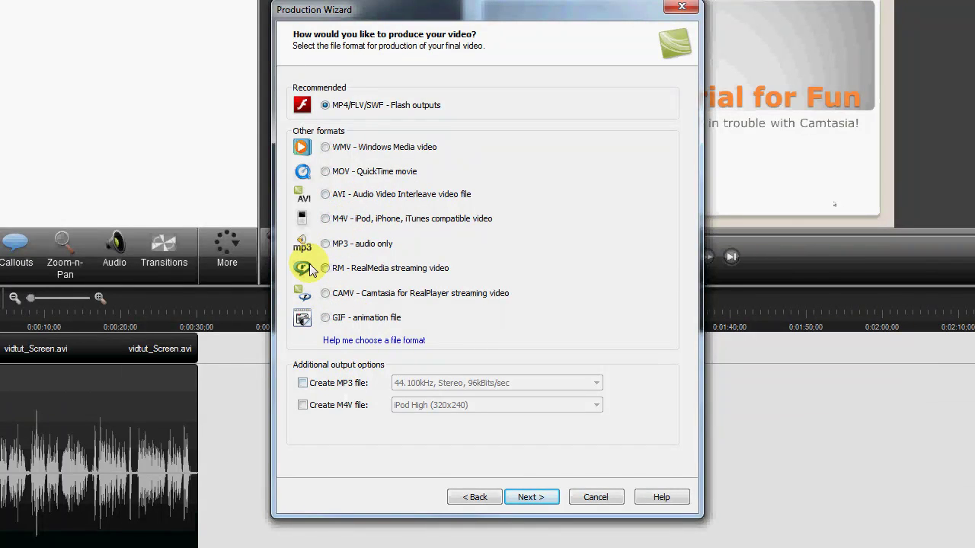
left_click(532, 497)
left_click(670, 96)
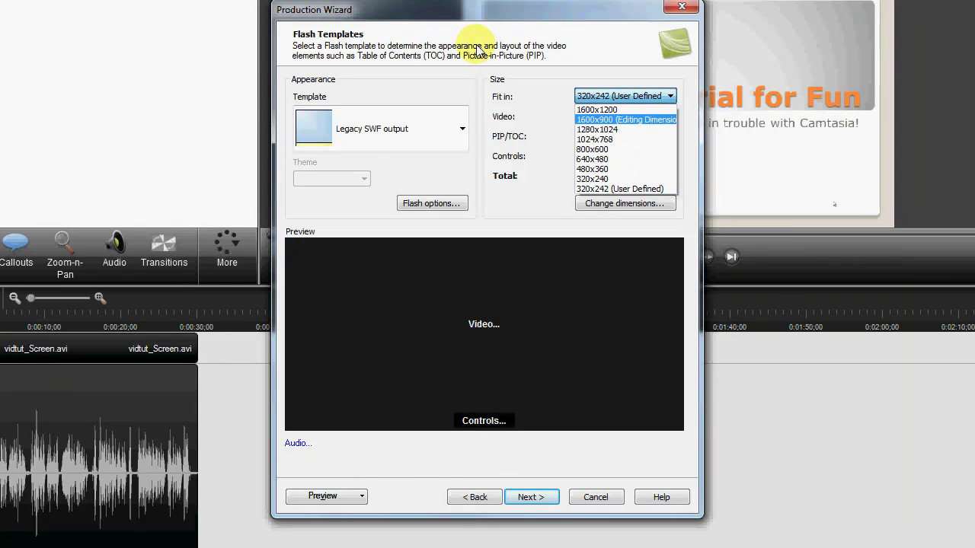
left_click(493, 134)
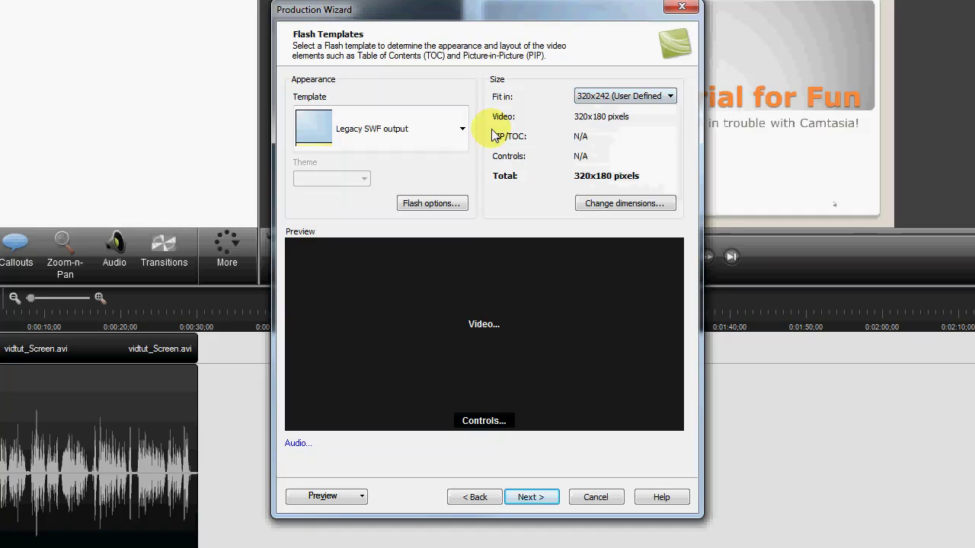
Return to the wizard's first page and choose the Web preset for 1600x900 MP4 output
left_click(478, 498)
left_click(479, 497)
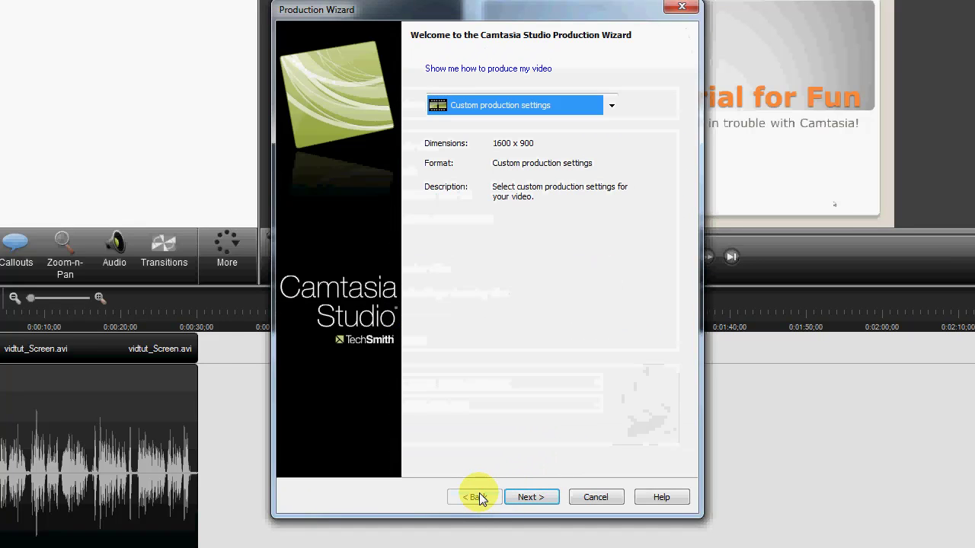
left_click(611, 105)
left_click(503, 259)
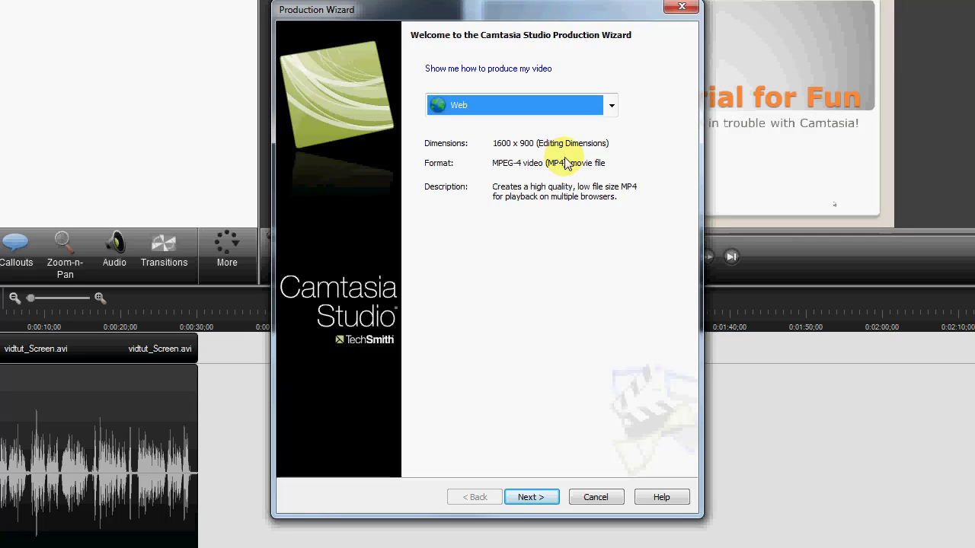
Set the 000-test videos folder as the destination for tutforfun.mp4 and render it
left_click(531, 497)
left_click(655, 143)
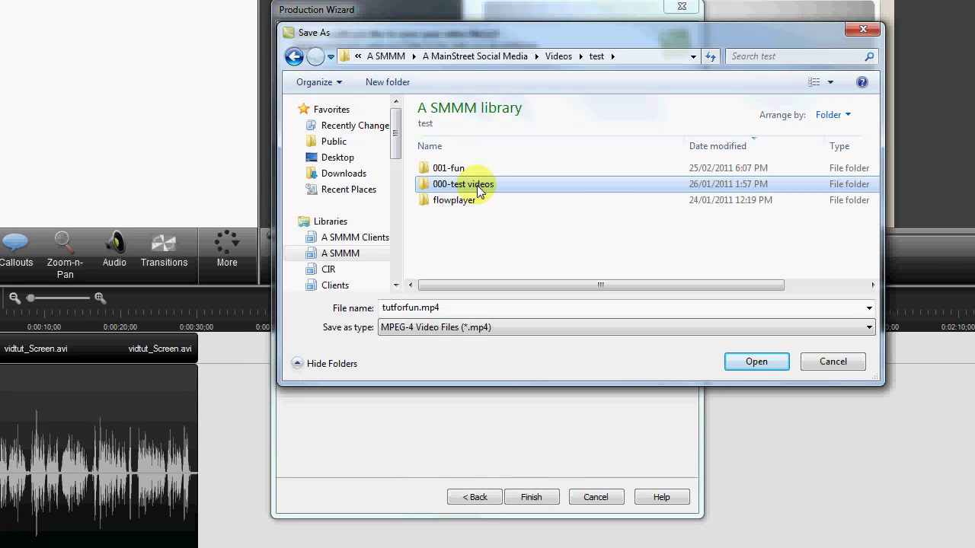
double_click(477, 186)
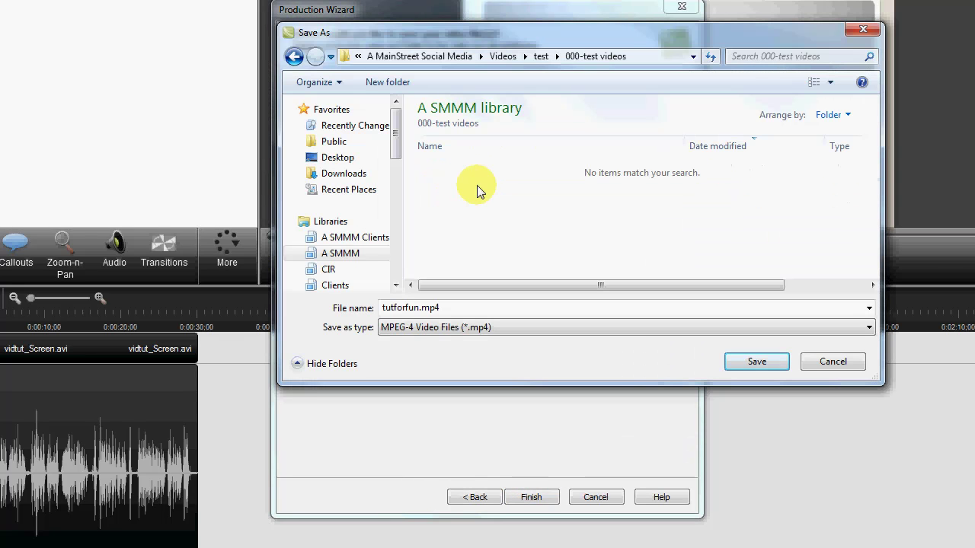
left_click(541, 57)
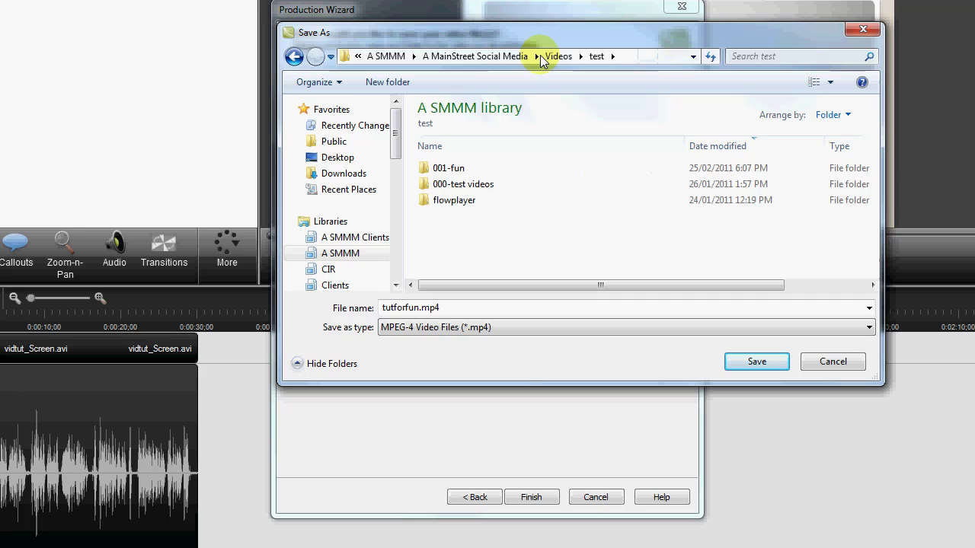
left_click(444, 188)
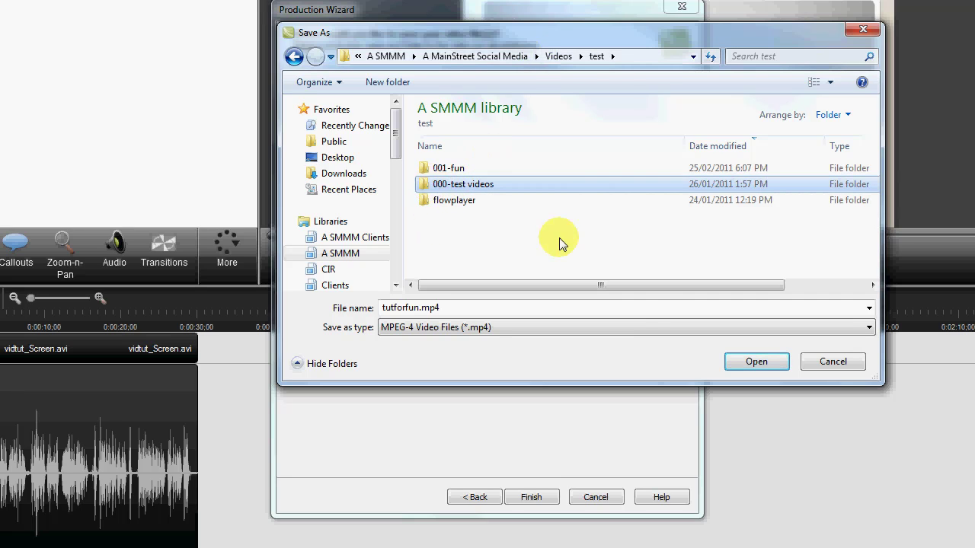
key("Return")
left_click(752, 363)
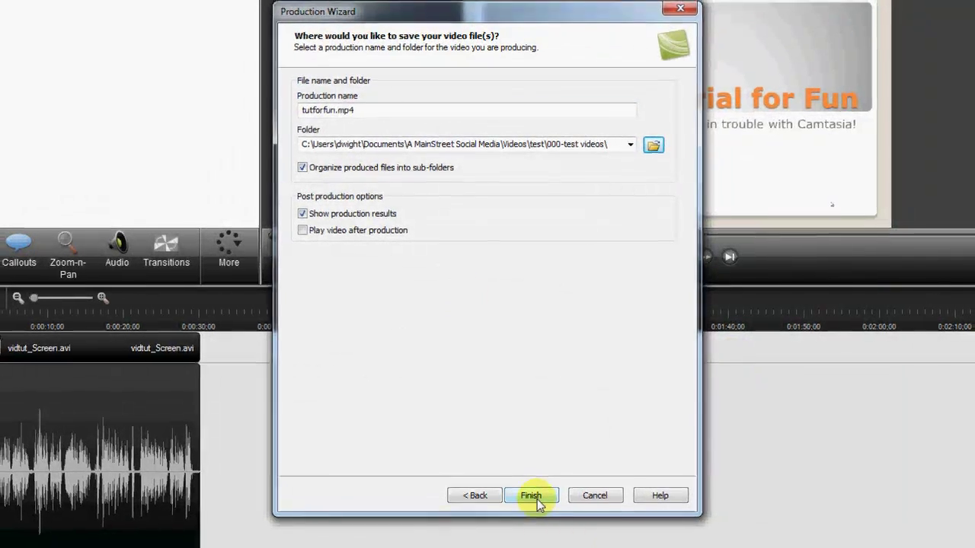
left_click(531, 496)
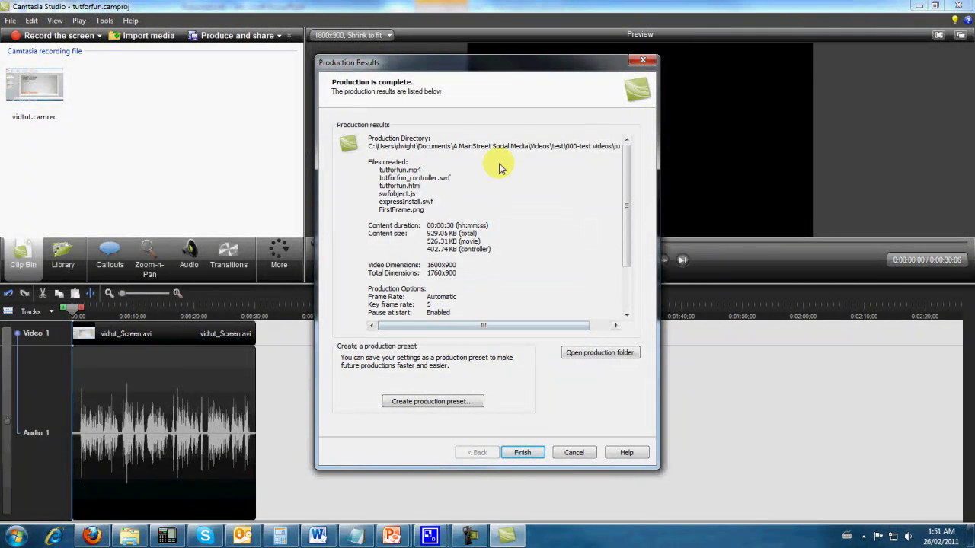
Close the production summary and browse Explorer to A SMMM > Videos > test > 000-test videos
left_click(523, 454)
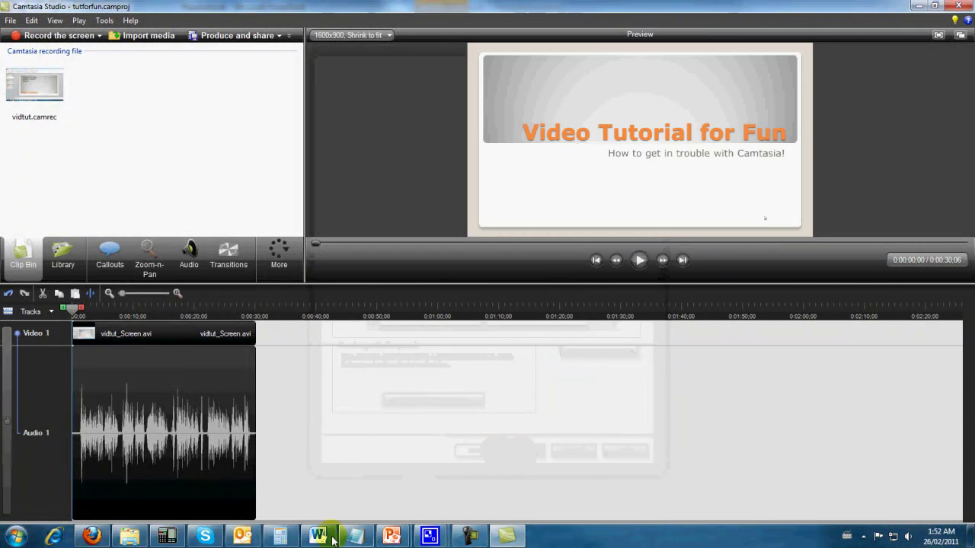
left_click(130, 537)
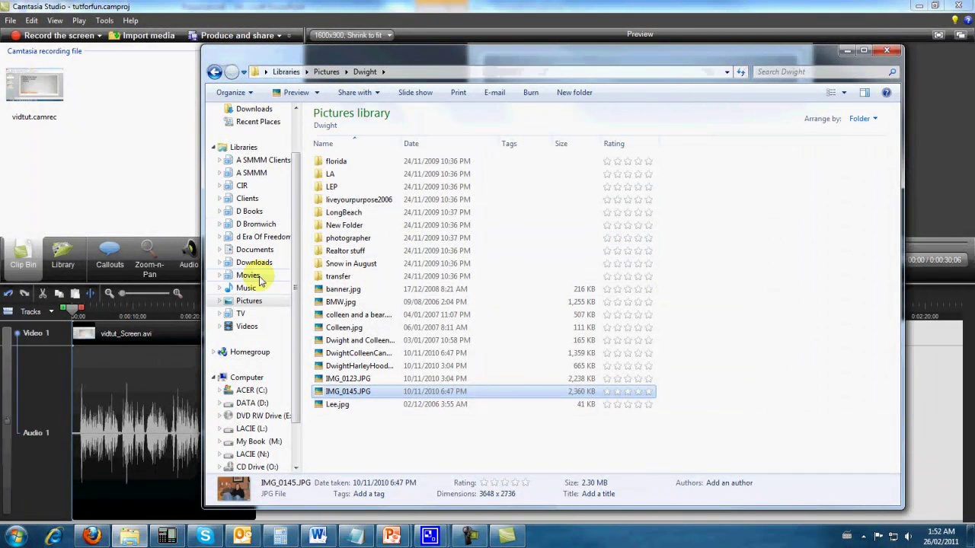
left_click(255, 175)
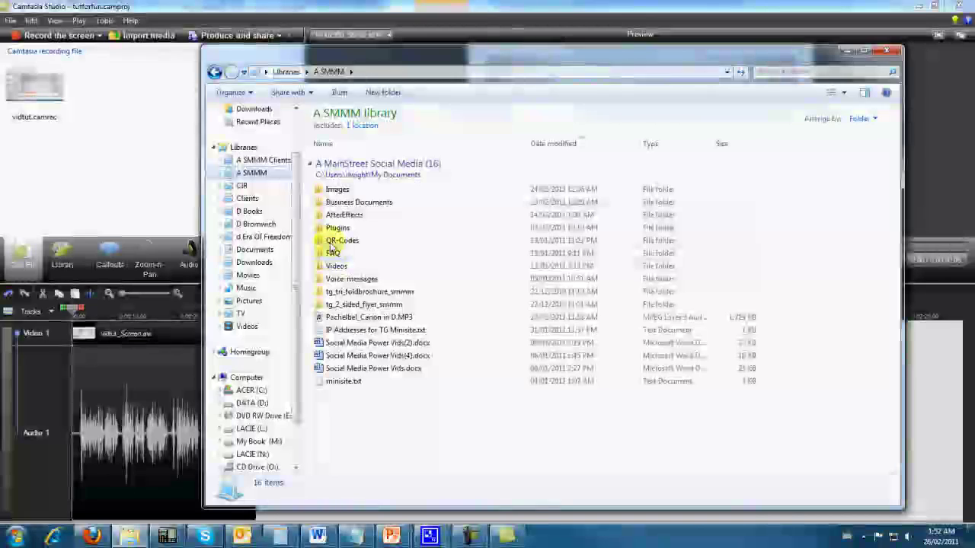
double_click(331, 266)
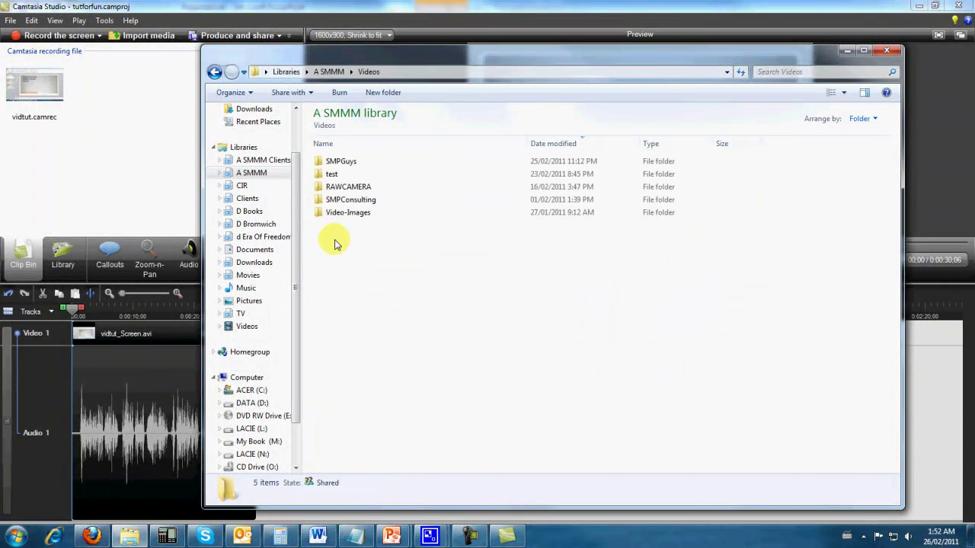
double_click(335, 175)
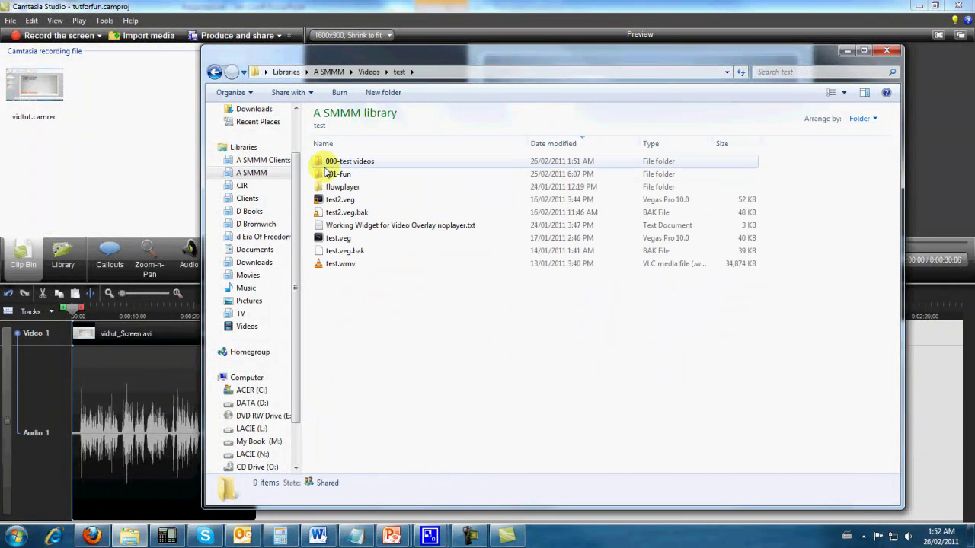
left_click(324, 163)
double_click(323, 163)
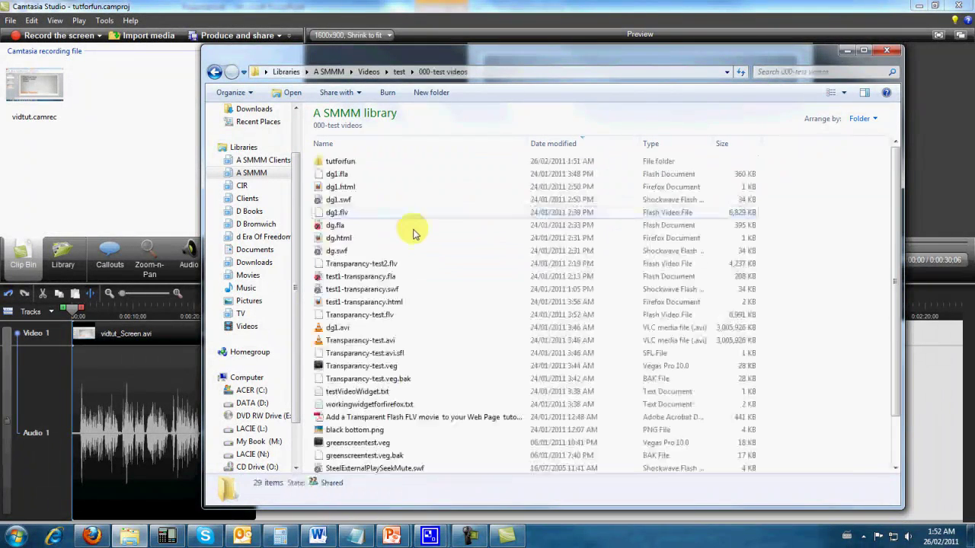
Open the tutforfun folder and play tutforfun.mp4 in VLC
double_click(328, 163)
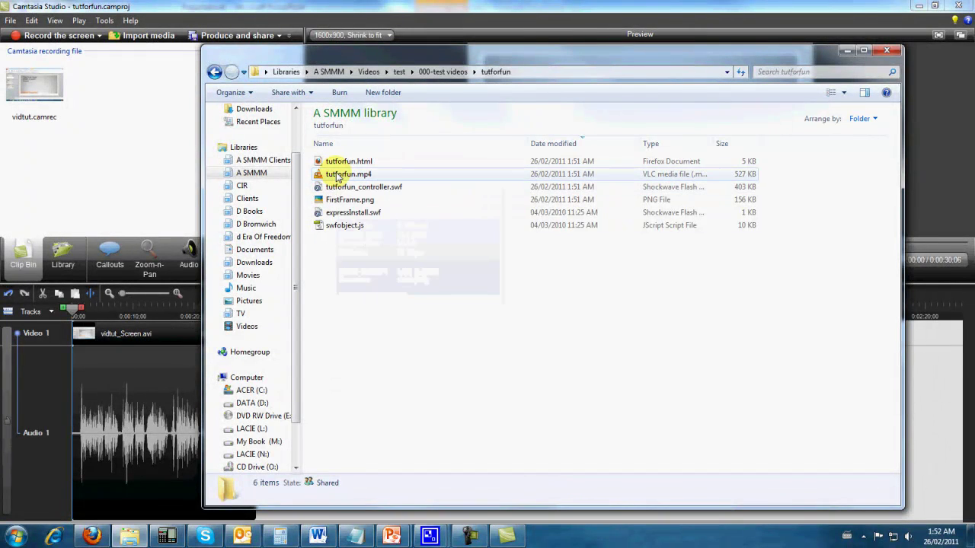
left_click(339, 176)
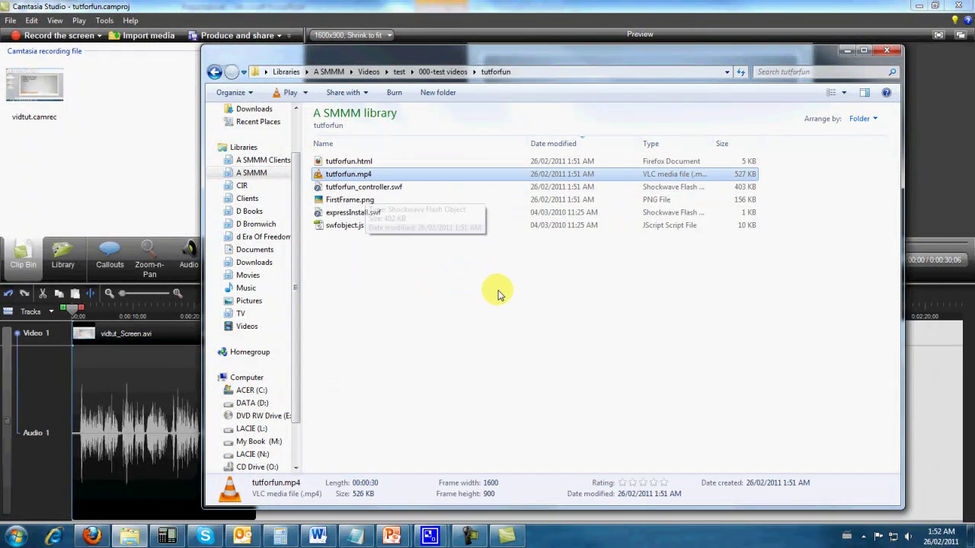
key("Return")
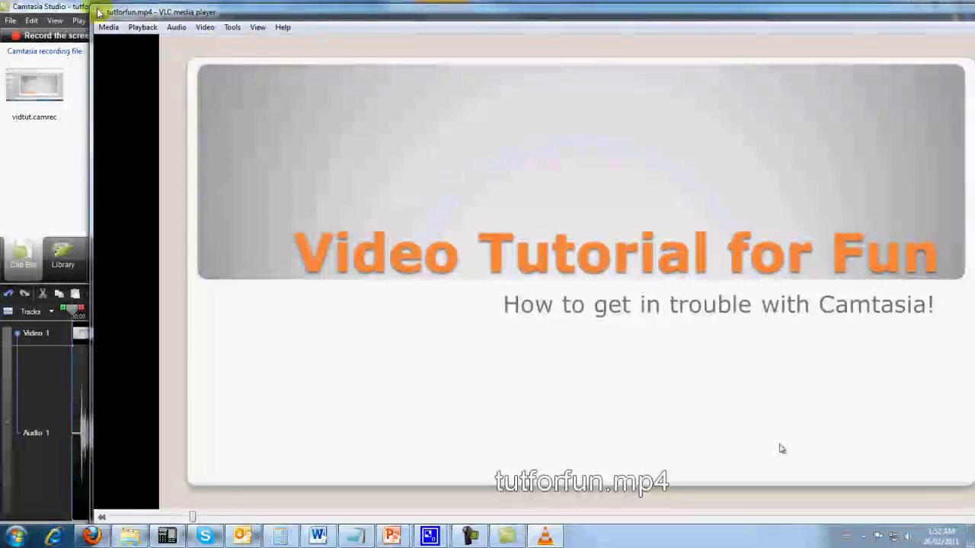
Reposition the VLC window, stop tutforfun.mp4 playback, and bring Explorer back to the front
left_click_drag(97, 9, 355, 61)
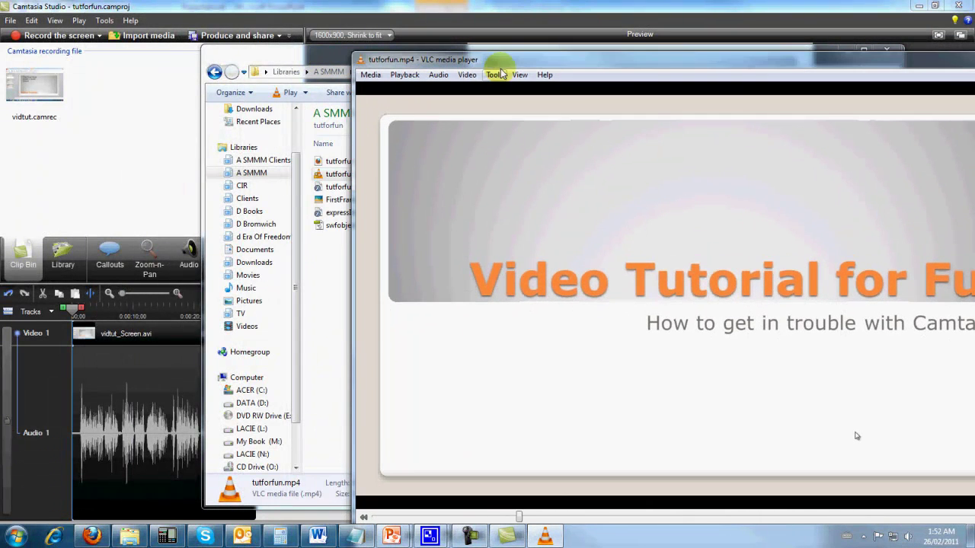
left_click_drag(498, 60, 302, 43)
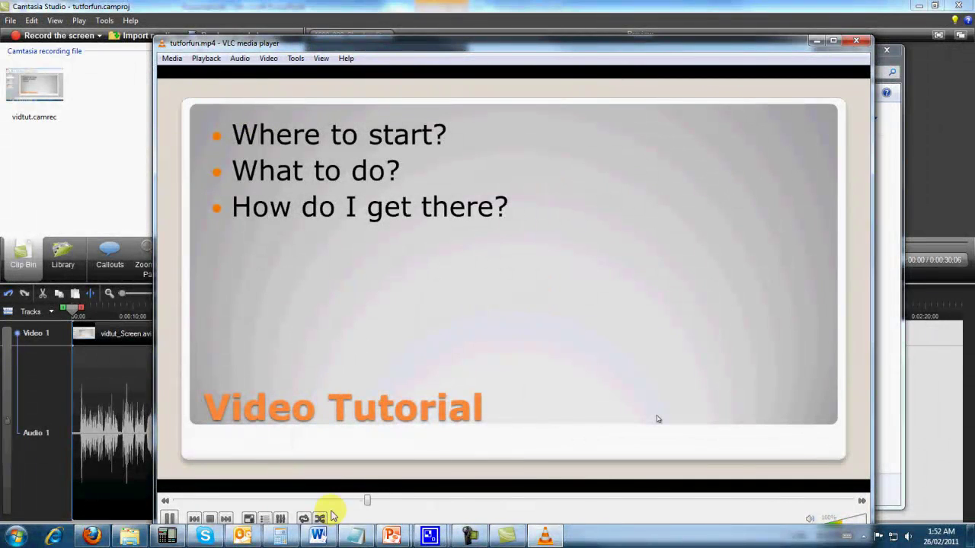
left_click(209, 519)
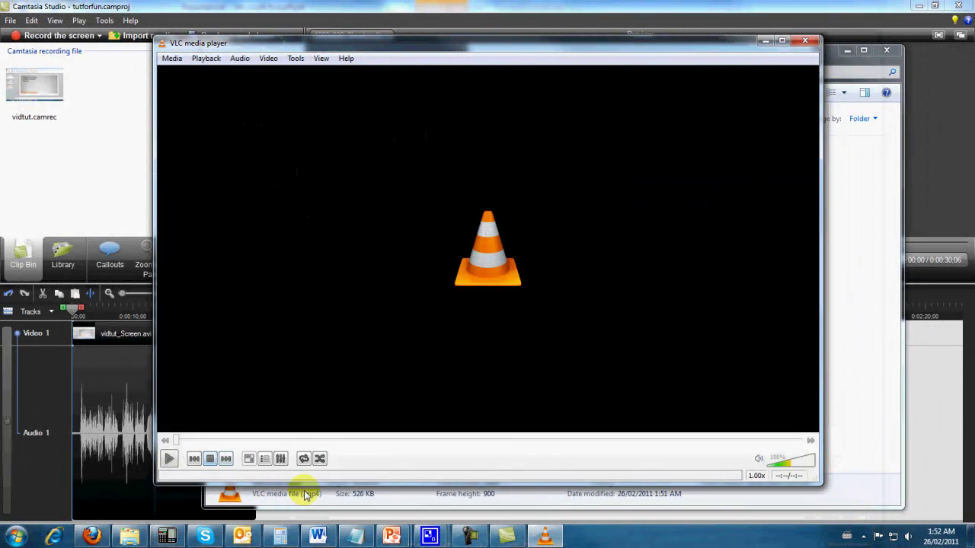
left_click(858, 402)
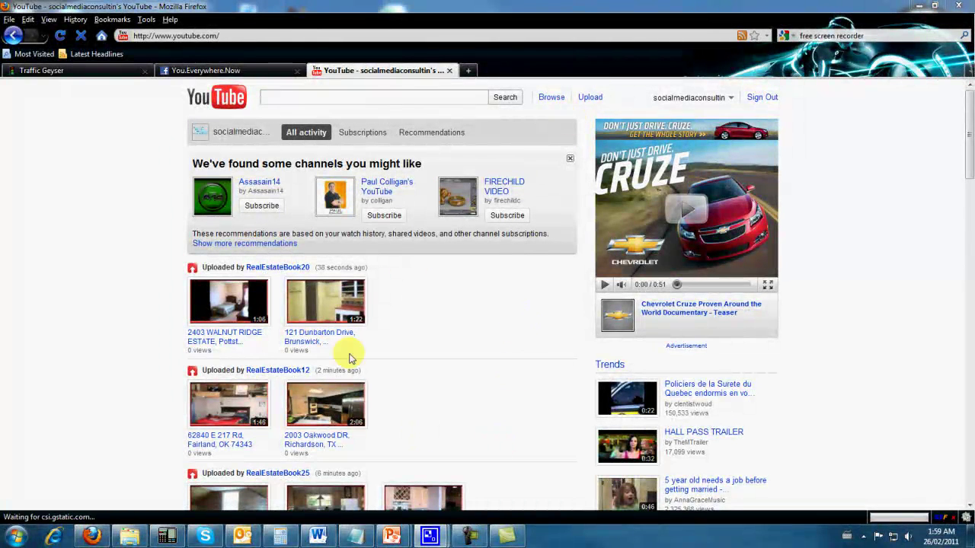
Upload tutforfun.mp4 to YouTube by dragging it from Explorer onto the upload page
left_click(590, 97)
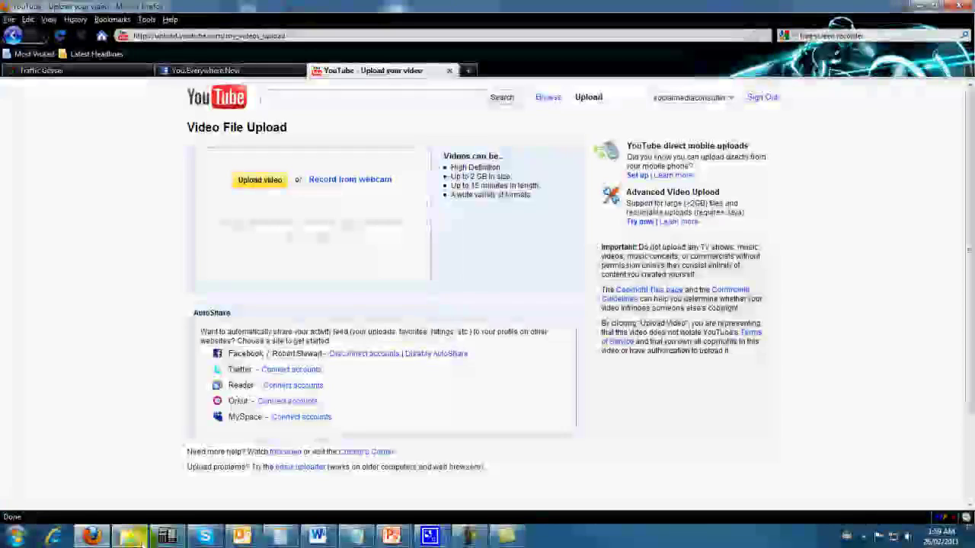
left_click(129, 537)
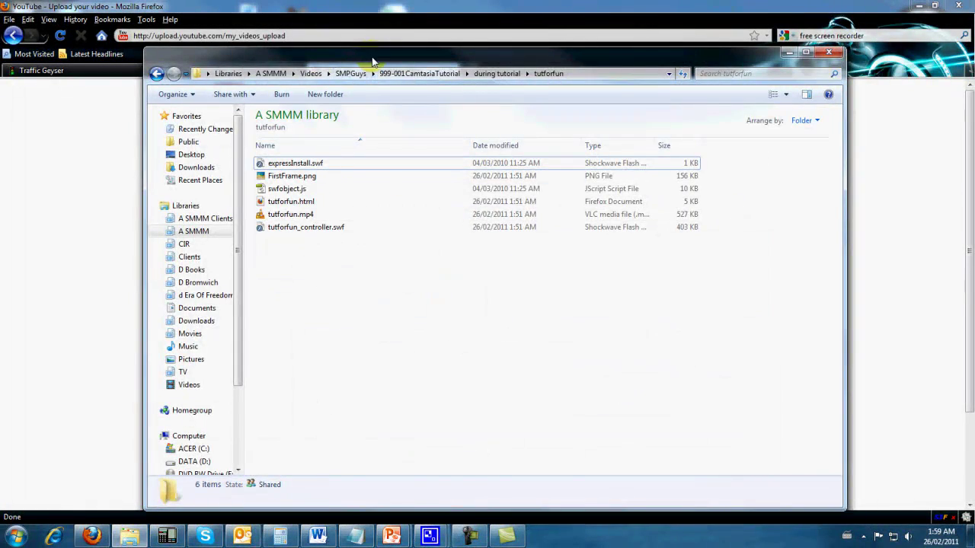
left_click_drag(373, 61, 774, 69)
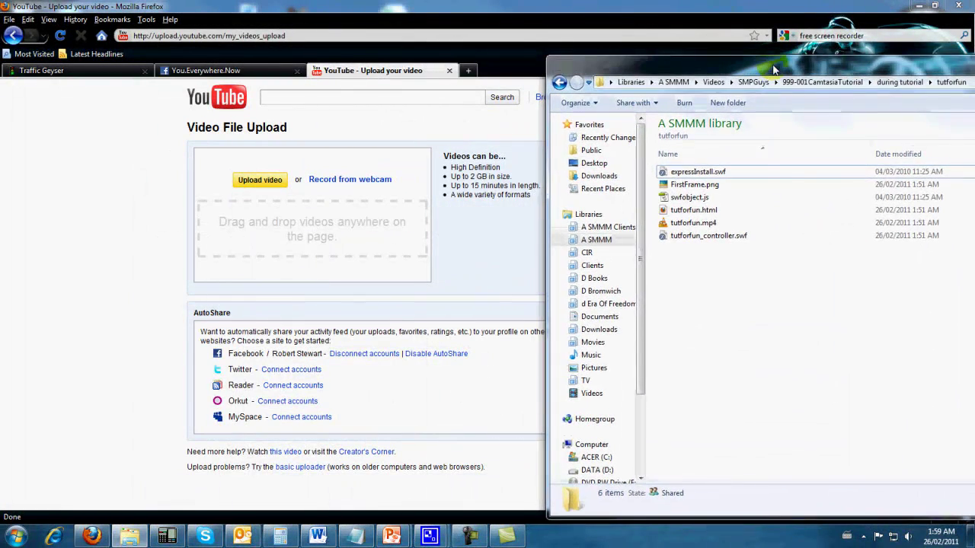
left_click_drag(681, 223, 310, 225)
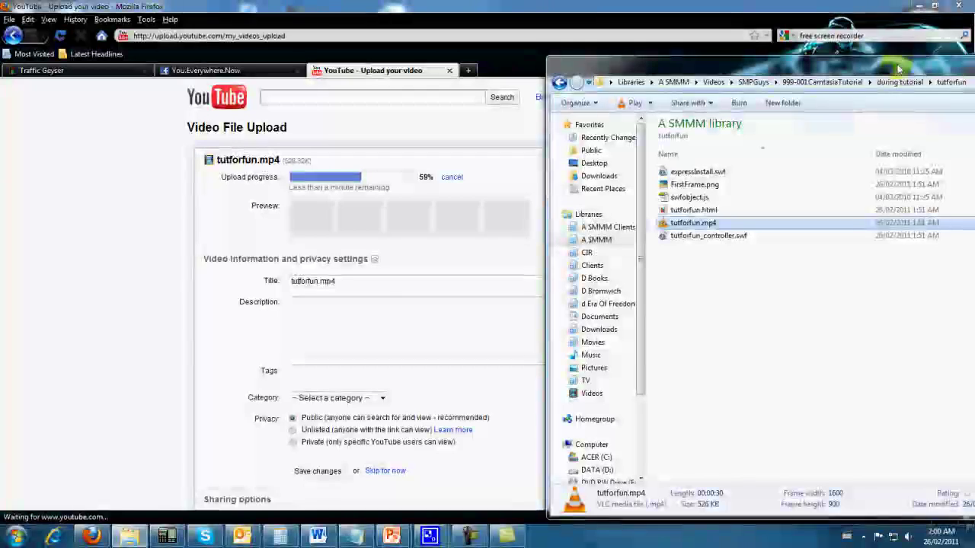
Replace the default video title with 'Tutorial for Fun'
left_click(323, 300)
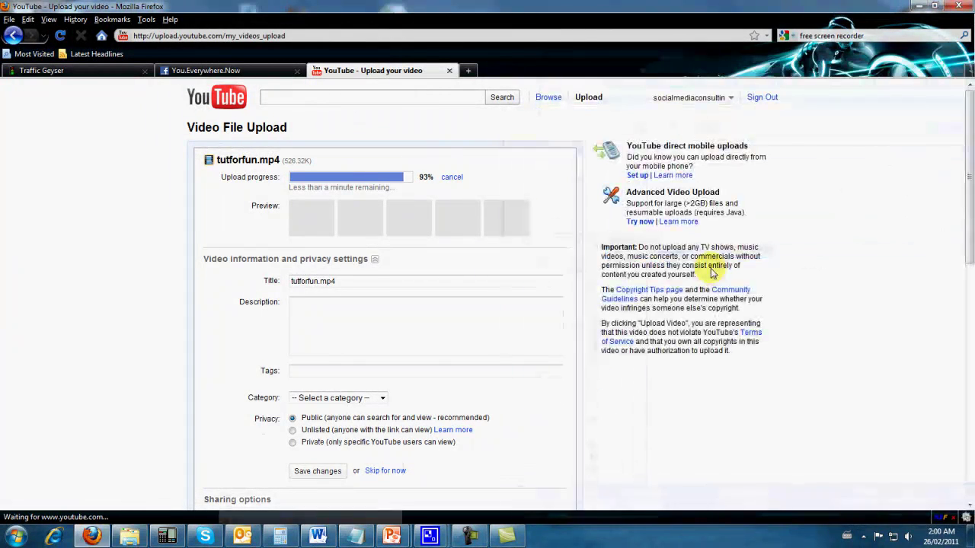
triple_click(326, 280)
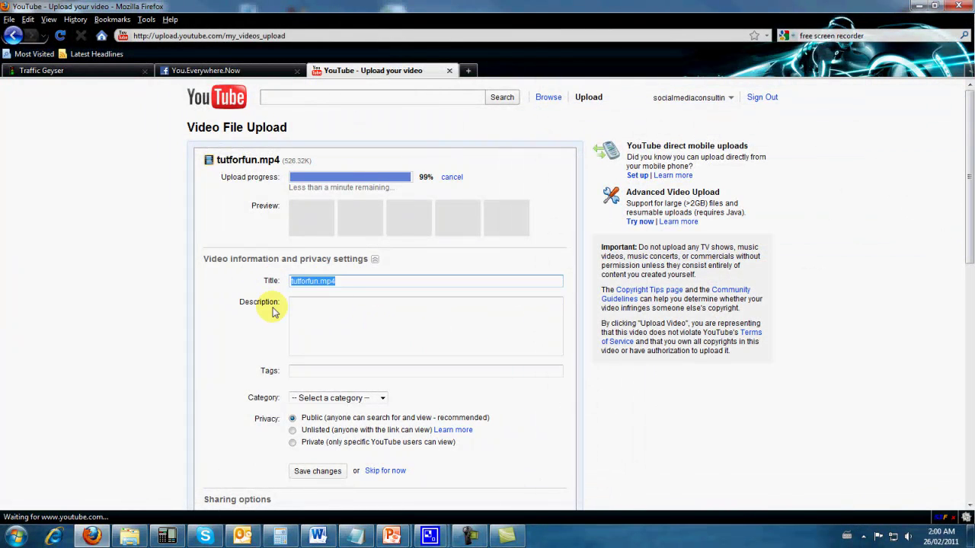
type("Tutorial for F")
Add a description with the socialmediapowerconsulting.com link, the tag 'tutorial' and category Education
key("Tab")
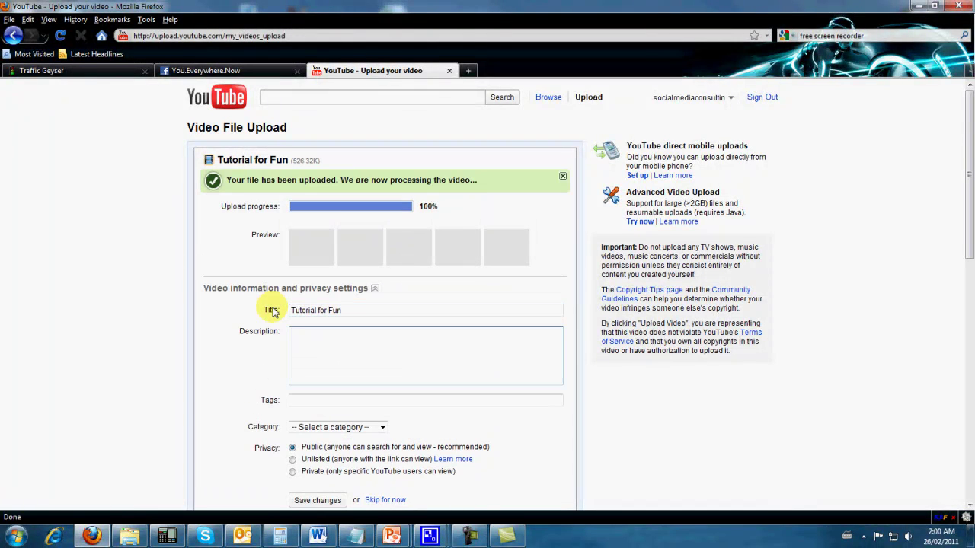
type("Htt")
key("BackSpace")
key("BackSpace")
key("BackSpace")
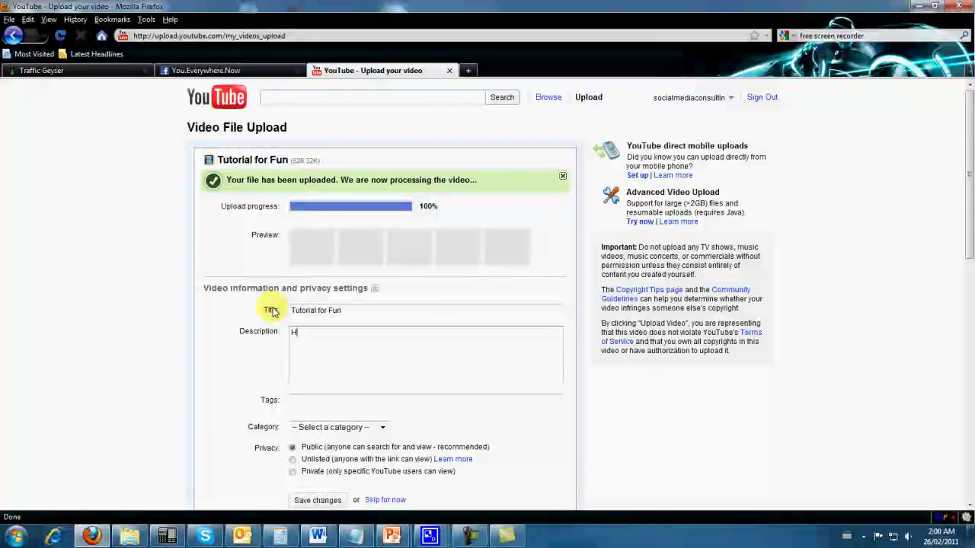
type("http://www.social")
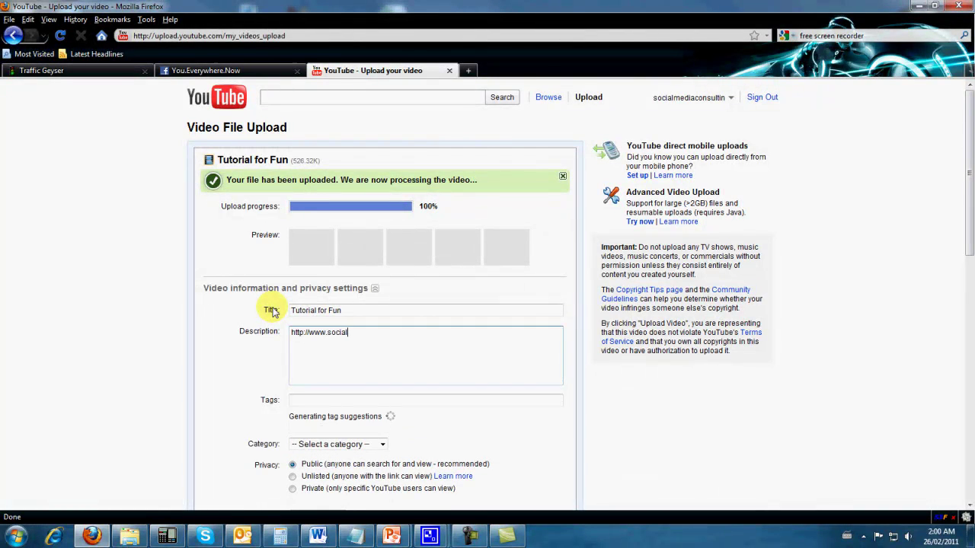
type("mediap")
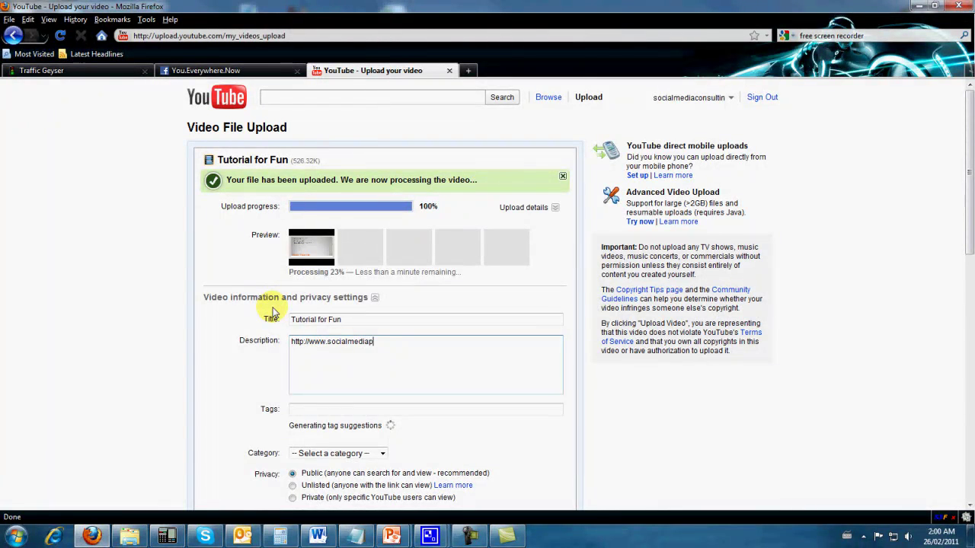
type("owerconsu")
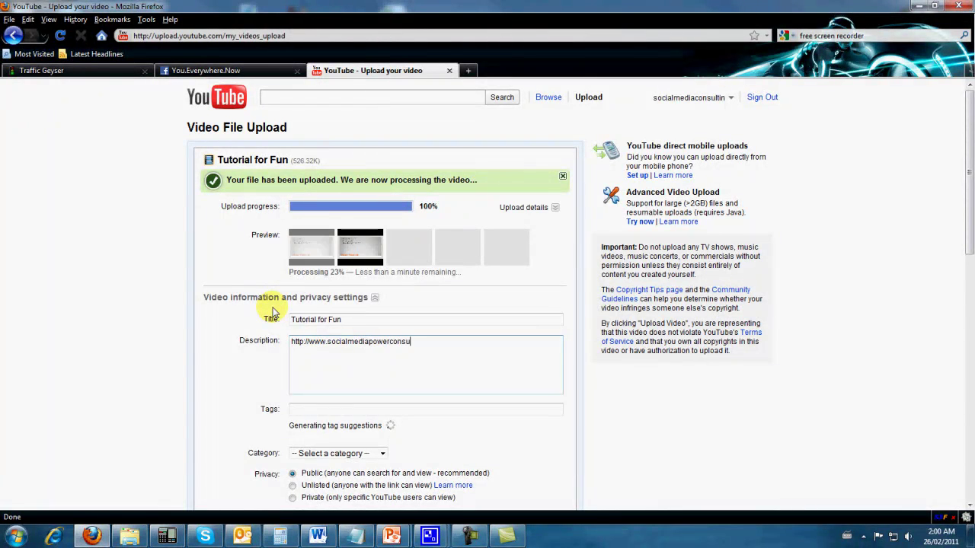
type("lting.com")
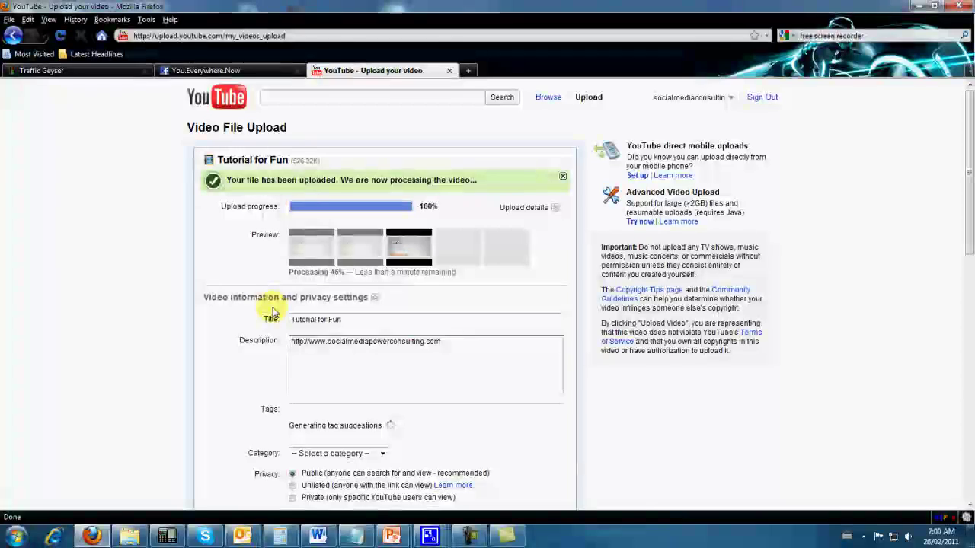
type(" - A ")
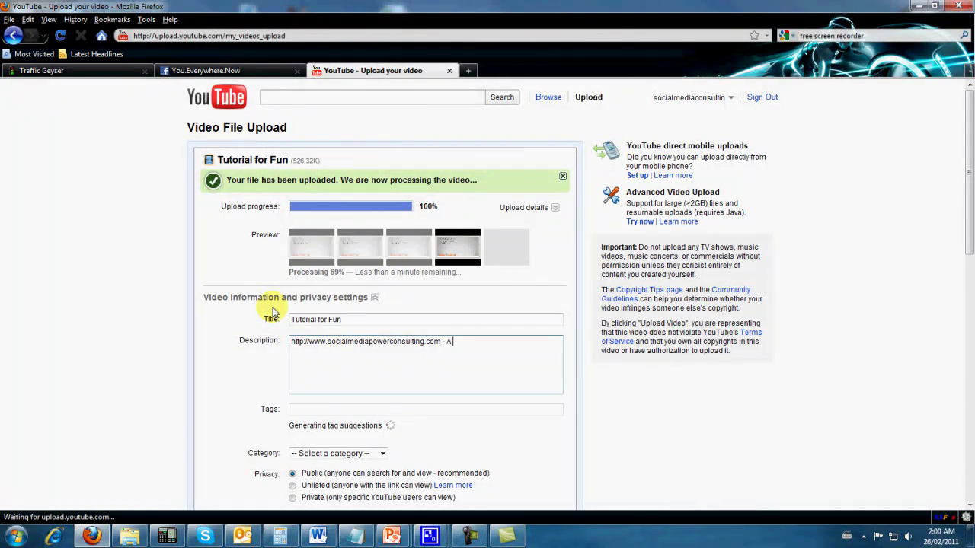
type("quick t")
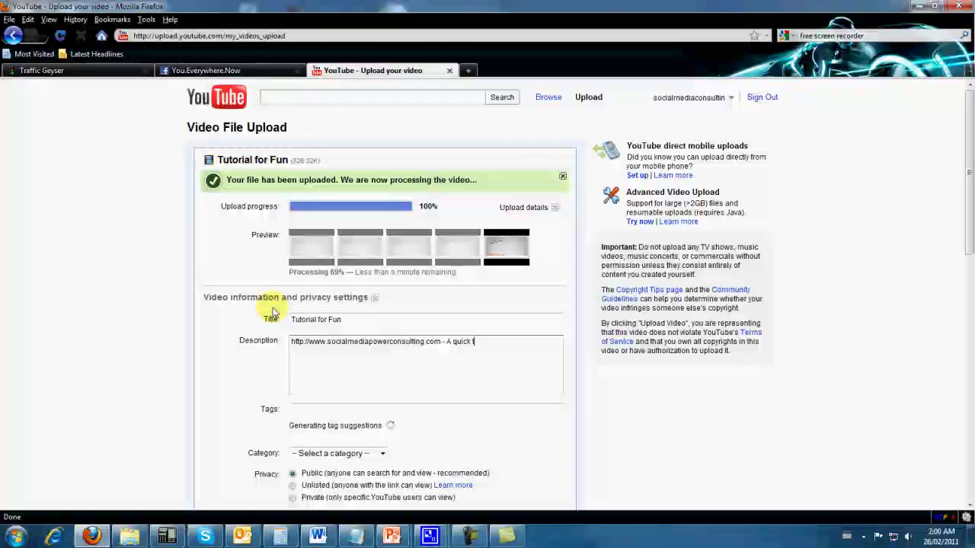
type("utorial for fun")
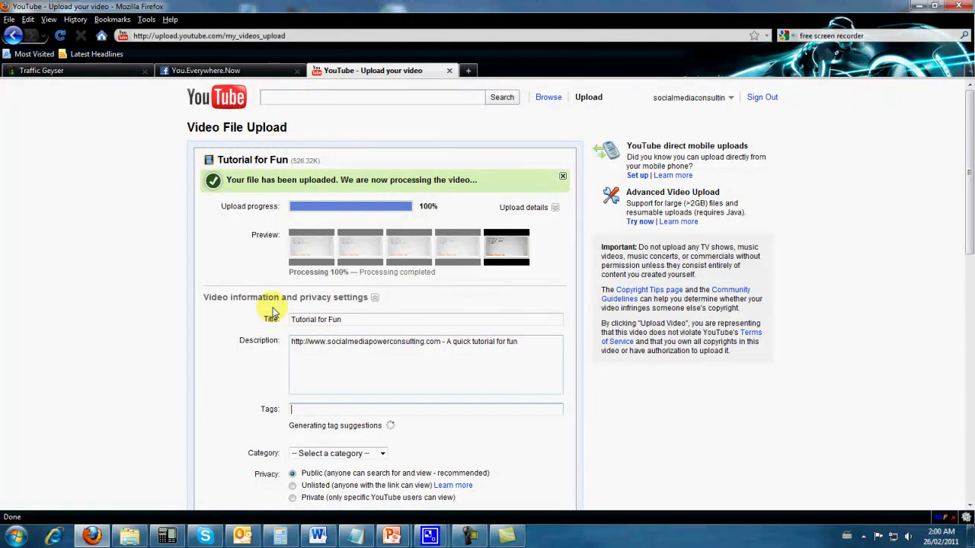
type("Ed")
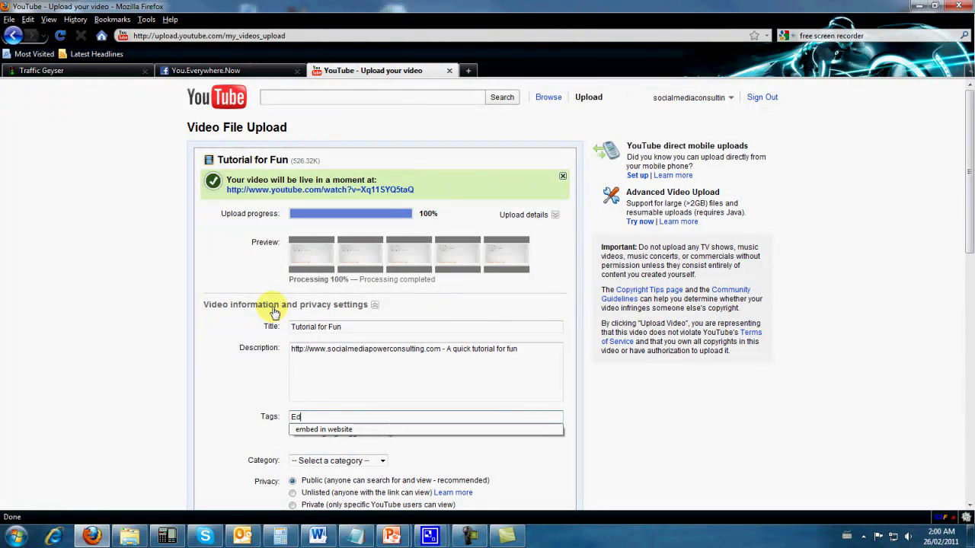
key("BackSpace")
key("BackSpace")
type("tutora")
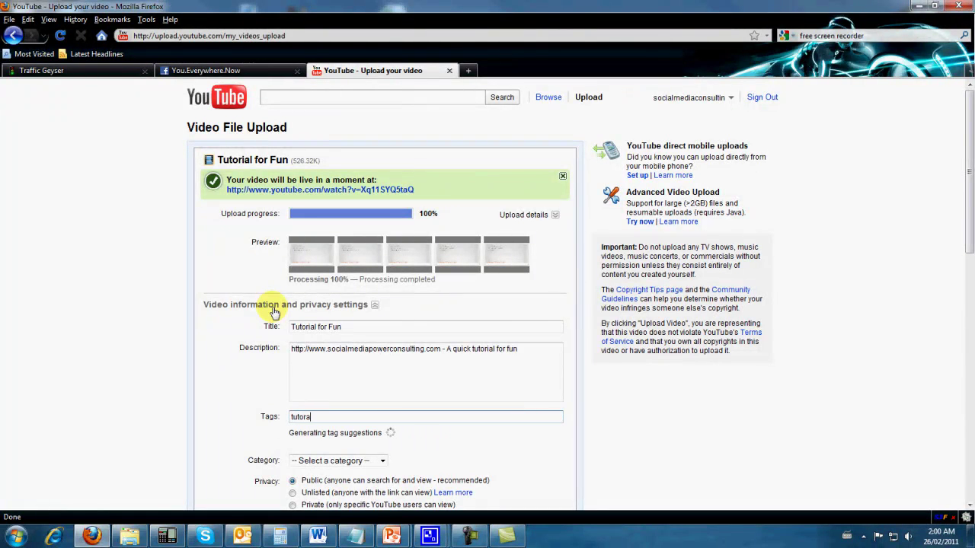
type("e")
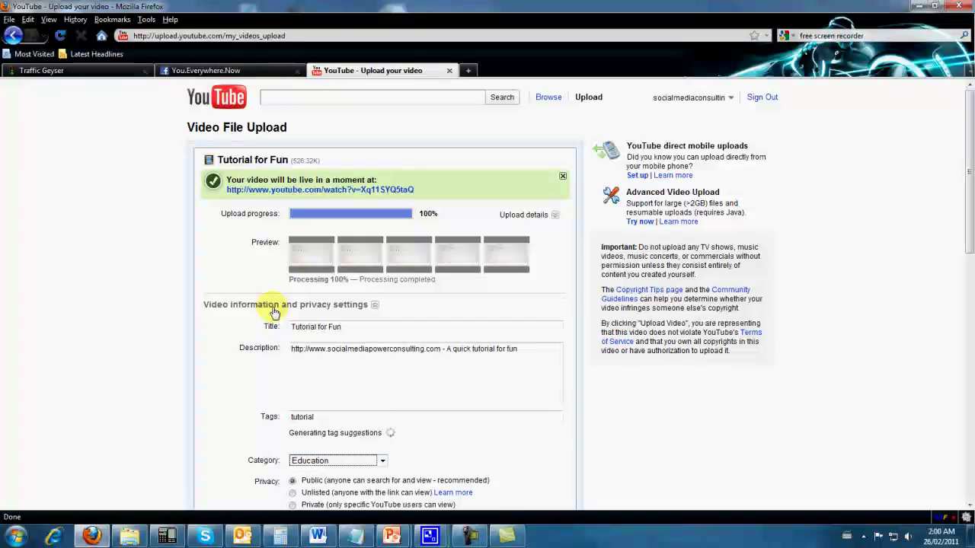
scroll(487, 390, "down", 3)
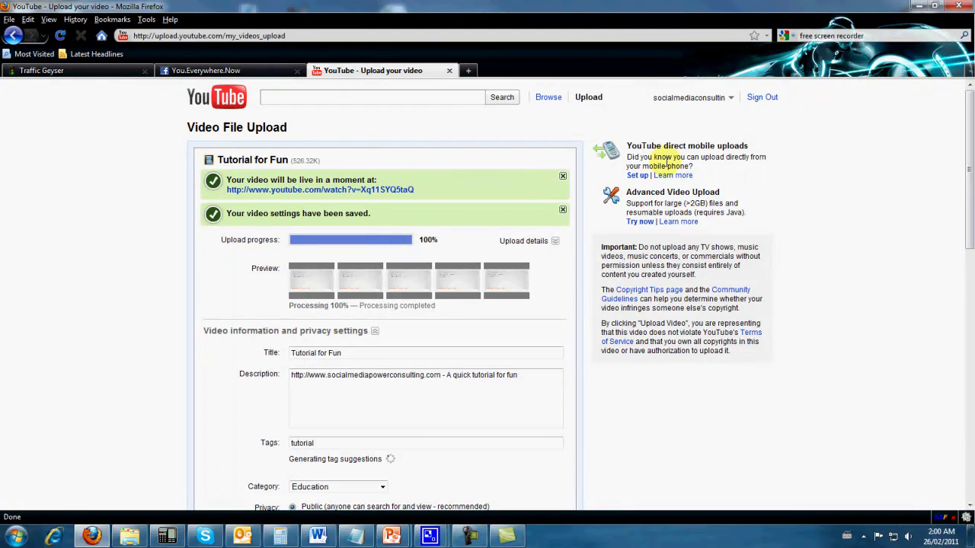
Open My Videos from the account menu and play the Tutorial for Fun video
left_click(716, 99)
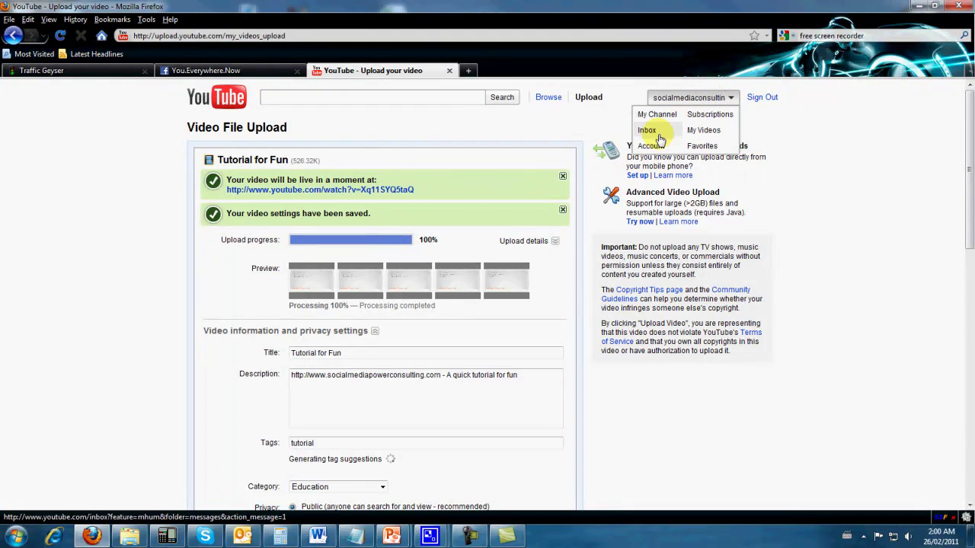
left_click(708, 131)
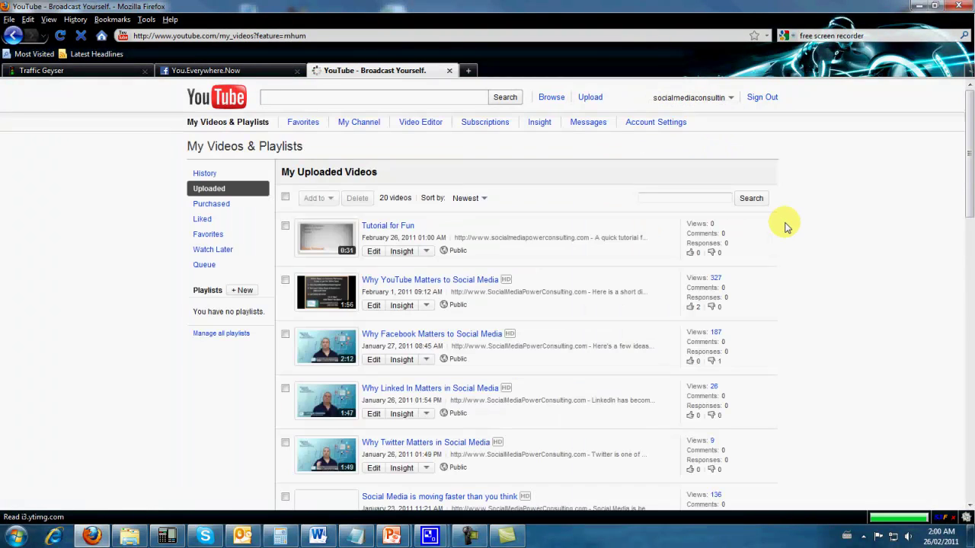
left_click(316, 239)
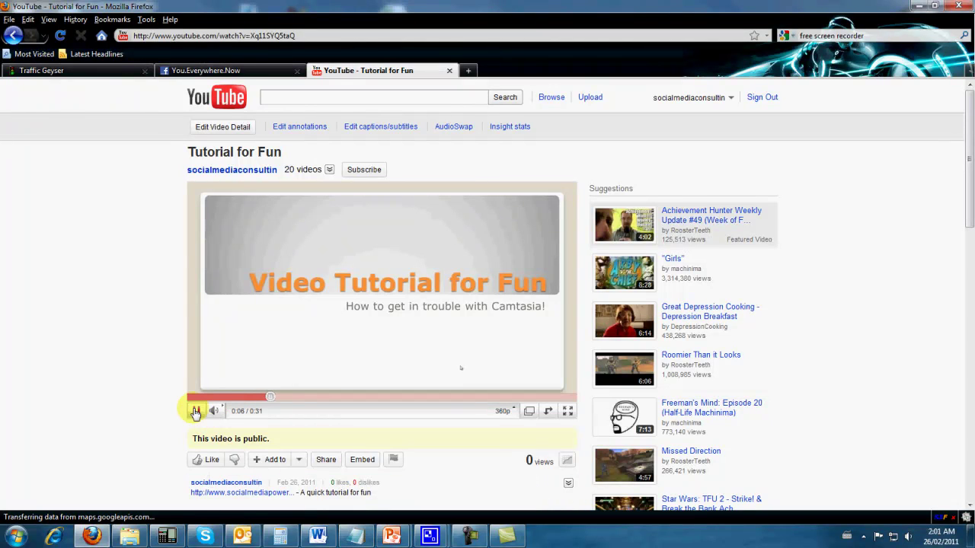
Pause the Tutorial for Fun video at 0:06 and briefly select its web address
left_click(195, 412)
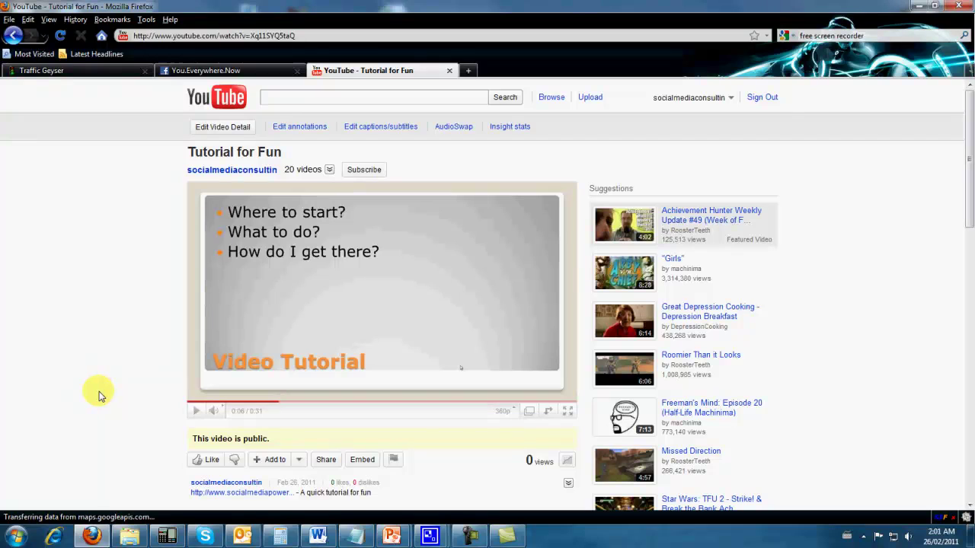
left_click(328, 35)
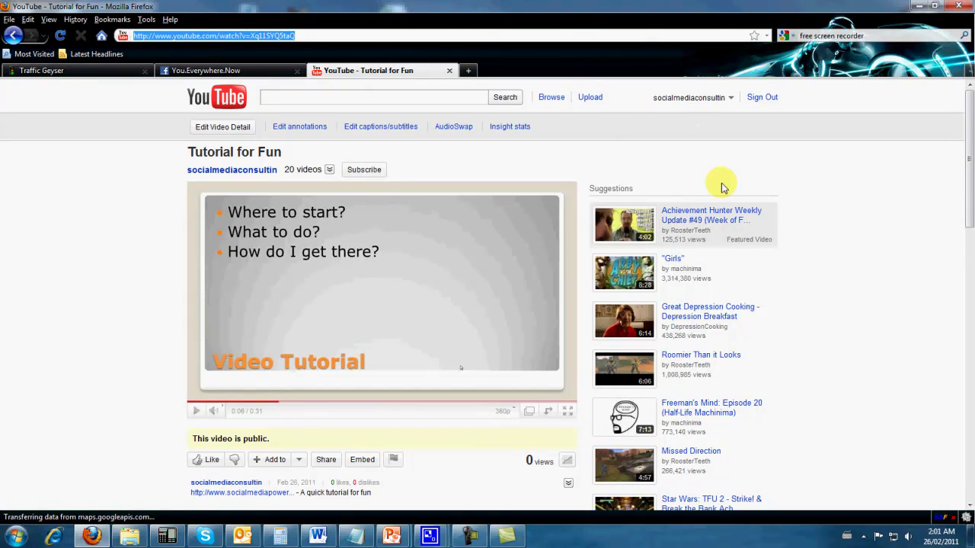
left_click(819, 192)
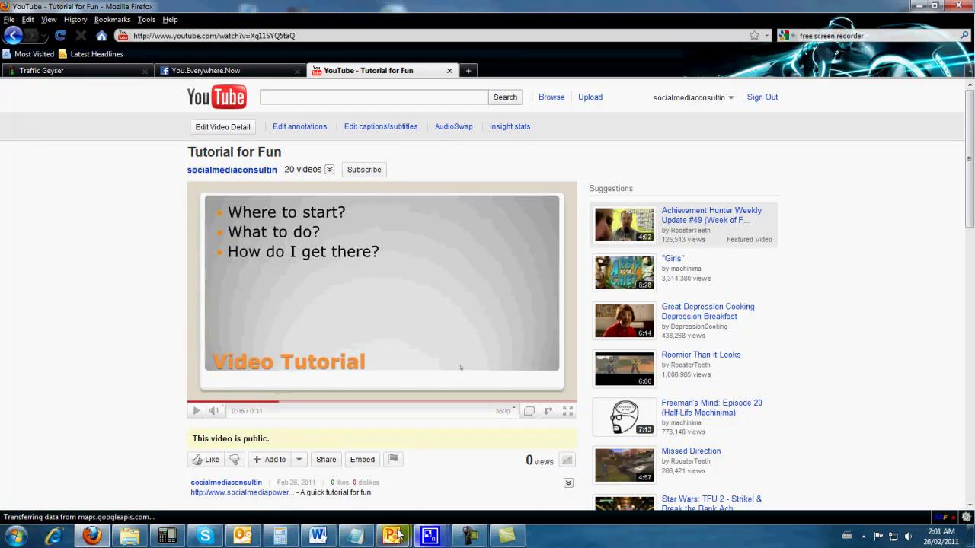
Minimize the Presentation6 slideshow and bring the CamtasiaHDWide presentation to the front
mouse_move(392, 535)
left_click(447, 481)
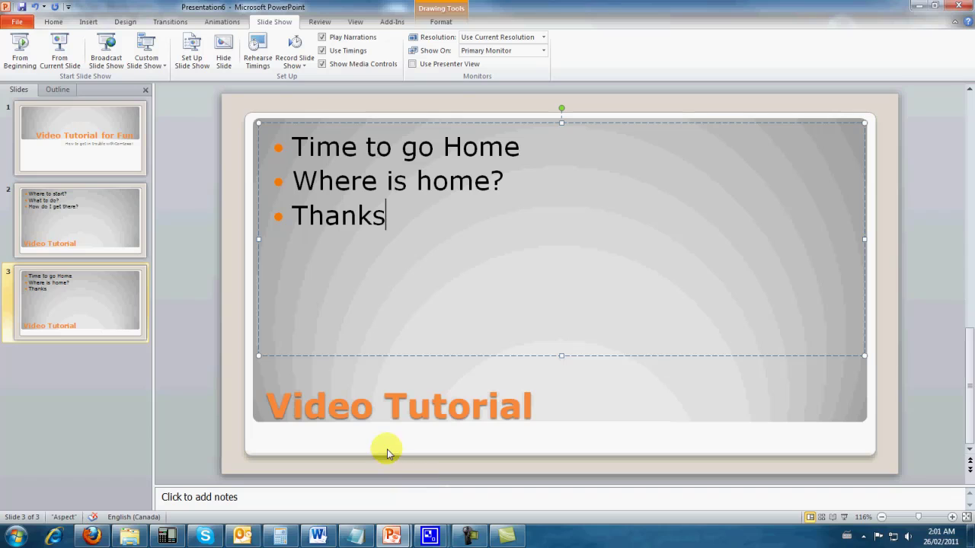
left_click(922, 8)
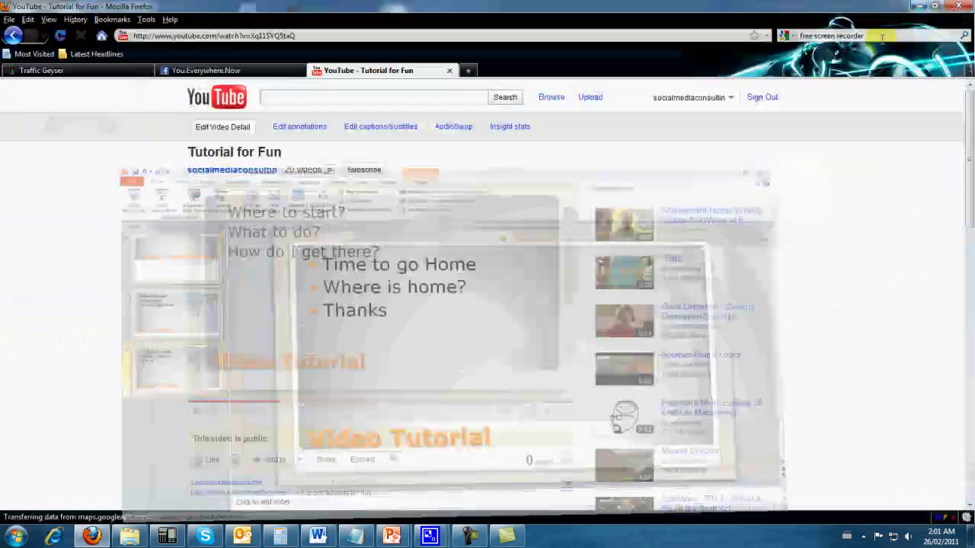
mouse_move(395, 540)
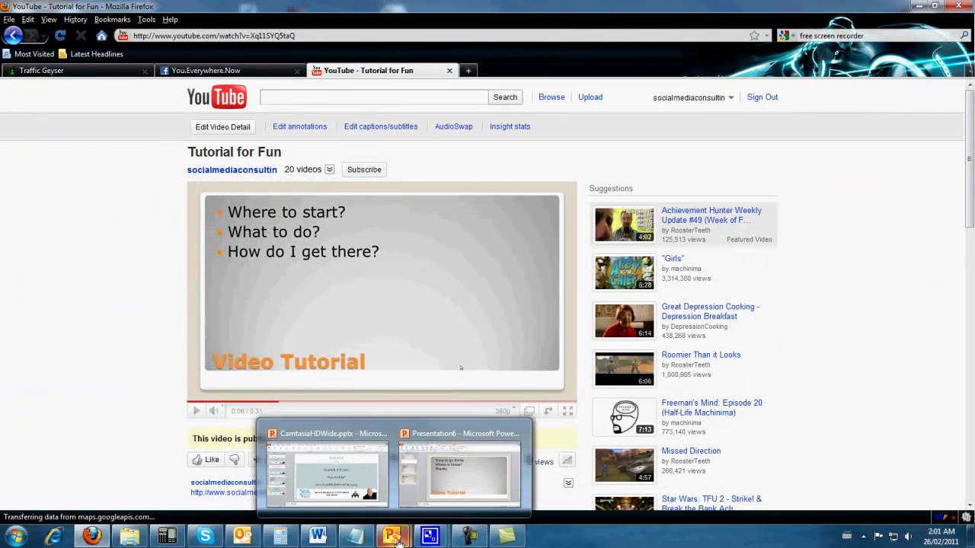
left_click(348, 490)
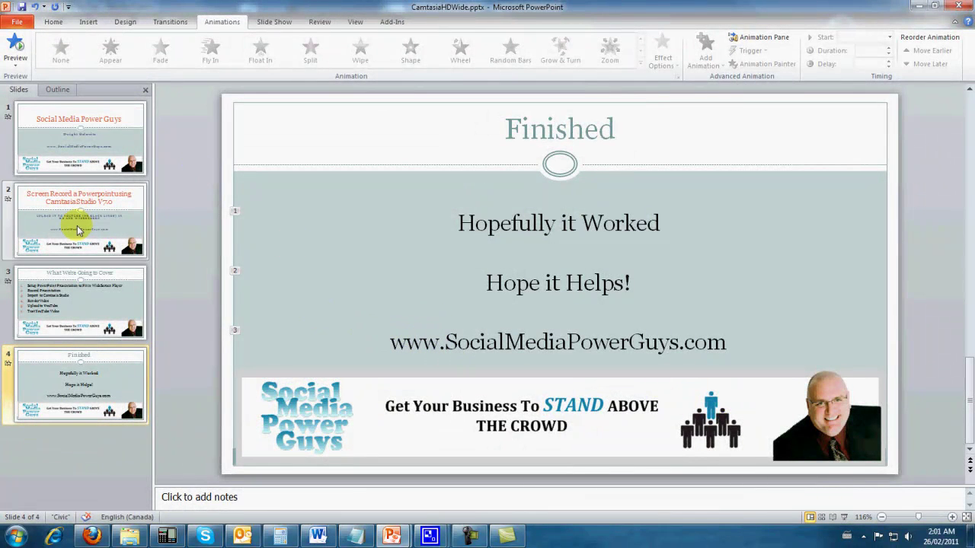
Show slide 3, highlight 'Test YouTube Video', and bring up the tutforfun.mp4 folder
left_click(90, 309)
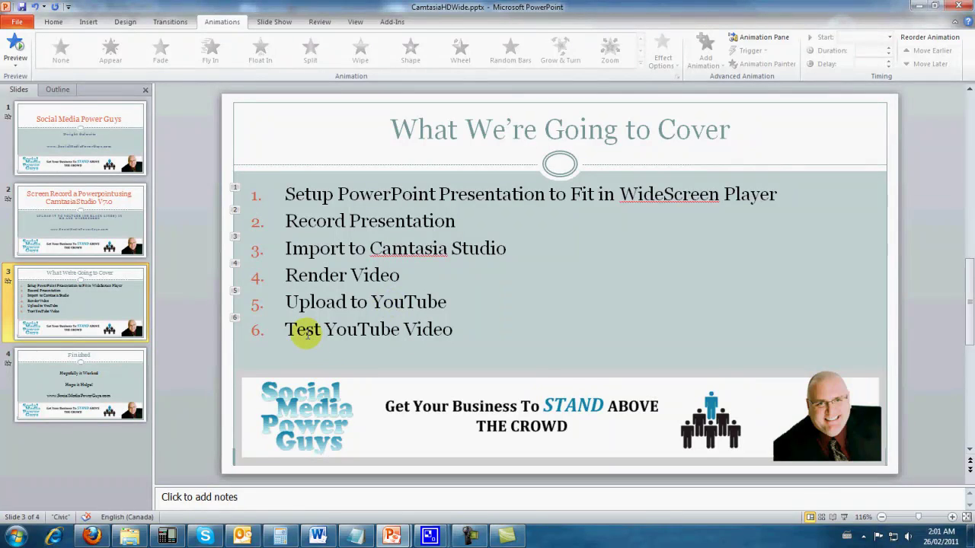
left_click_drag(307, 333, 453, 334)
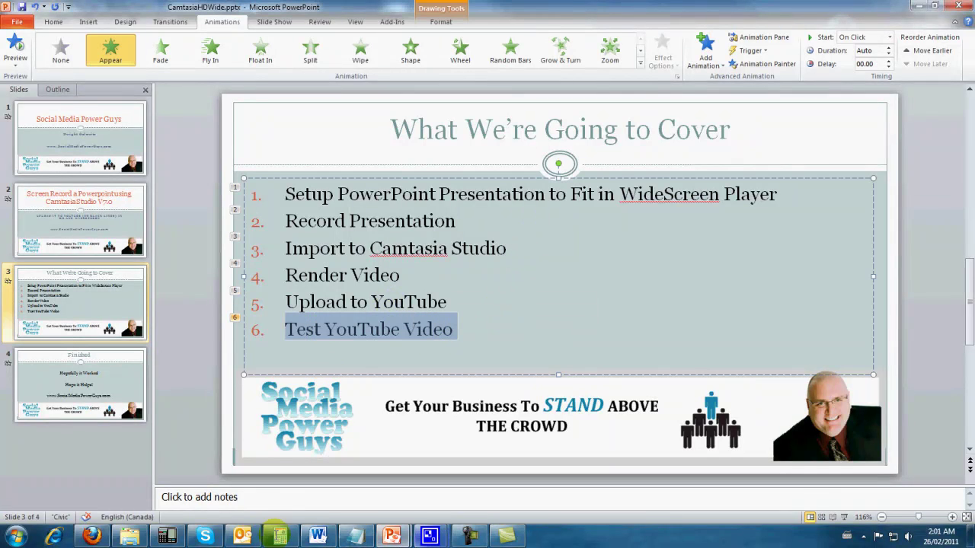
left_click(130, 536)
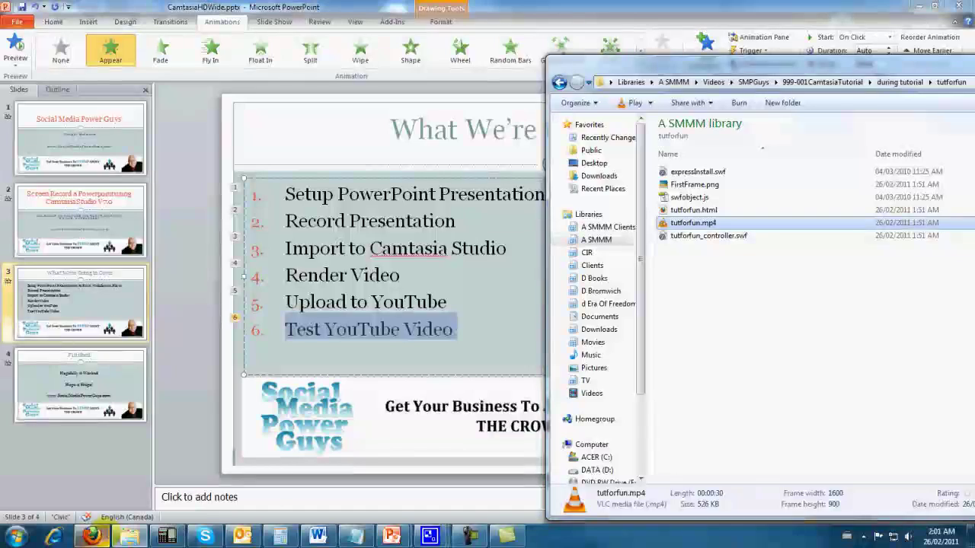
Return to YouTube and scrub the video ahead to the 'Time to go Home' slide at 0:26
left_click(91, 536)
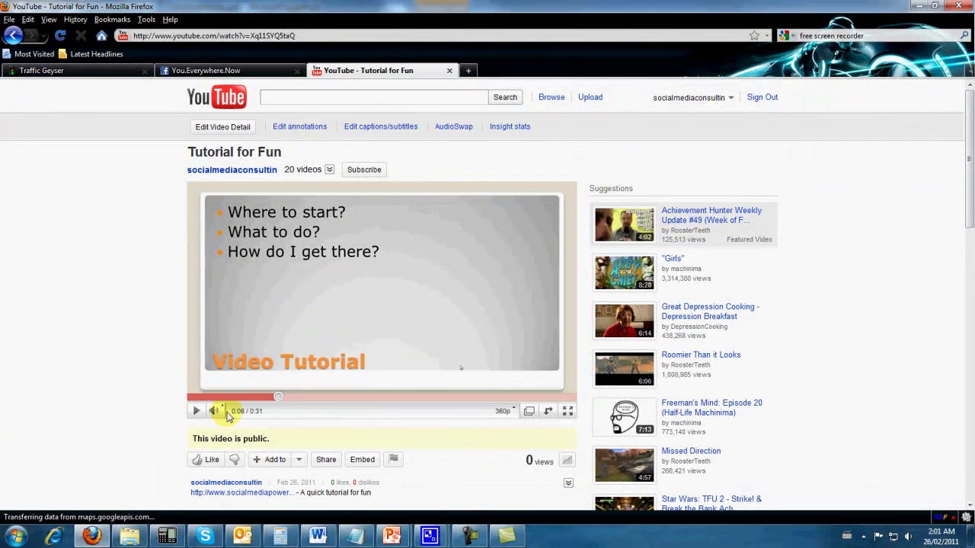
left_click_drag(277, 396, 438, 399)
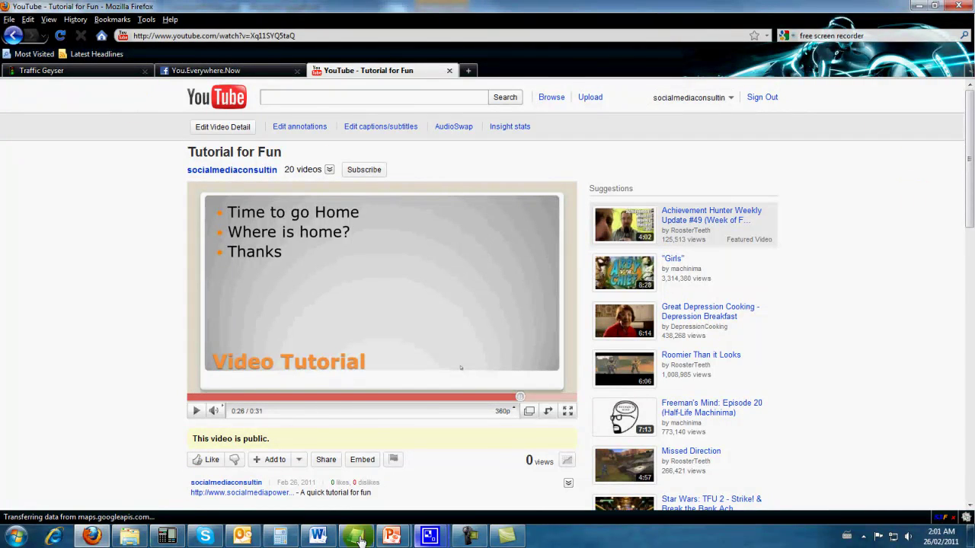
Bring CamtasiaHDWide.pptx back to the front and display slide 4, 'Finished'
mouse_move(391, 537)
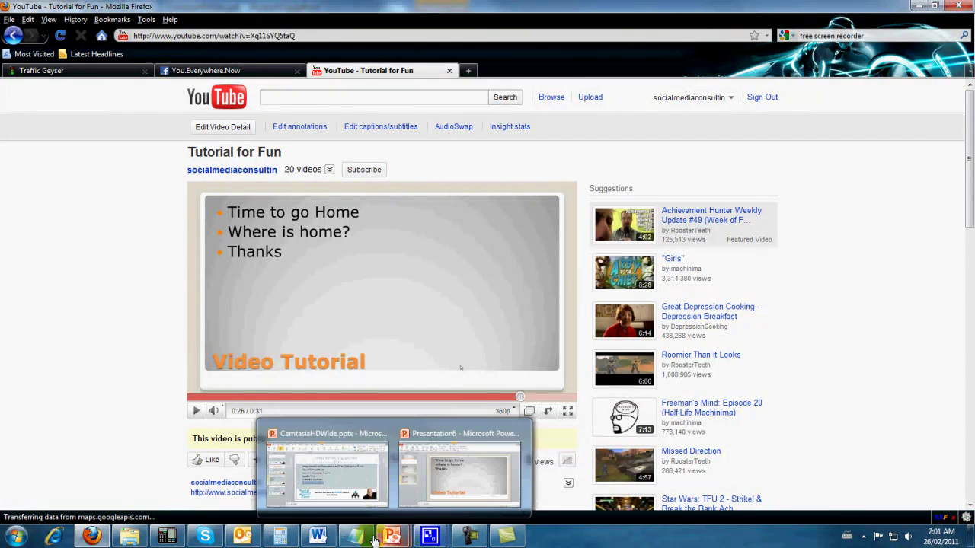
left_click(347, 489)
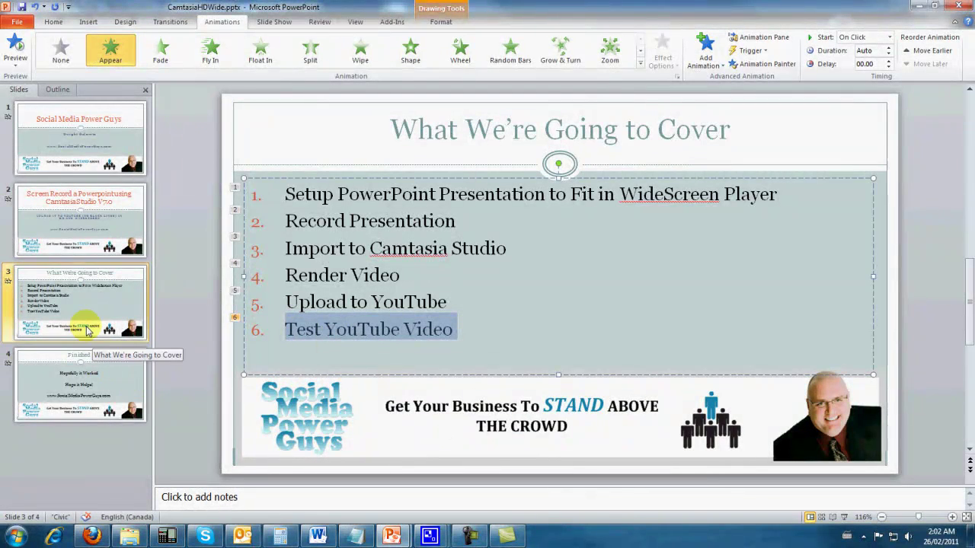
left_click(83, 363)
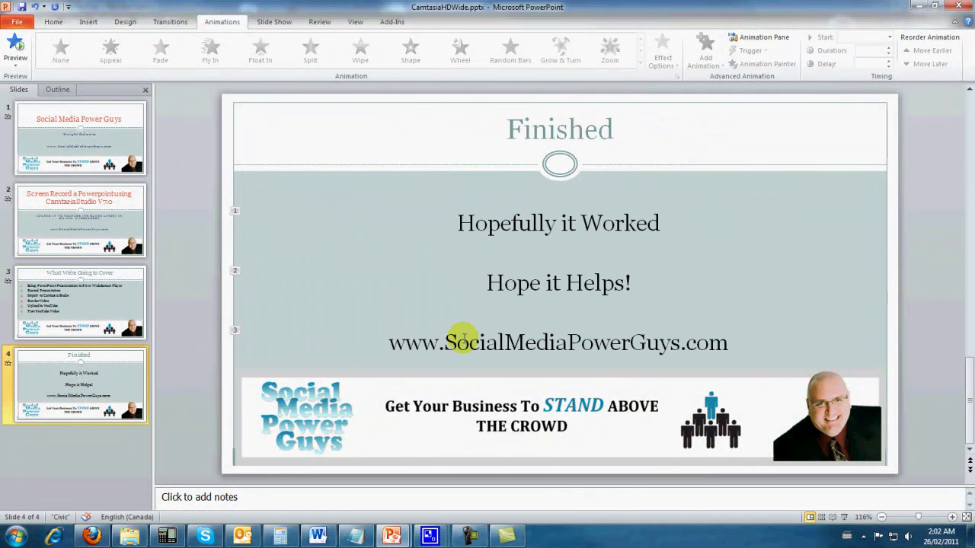